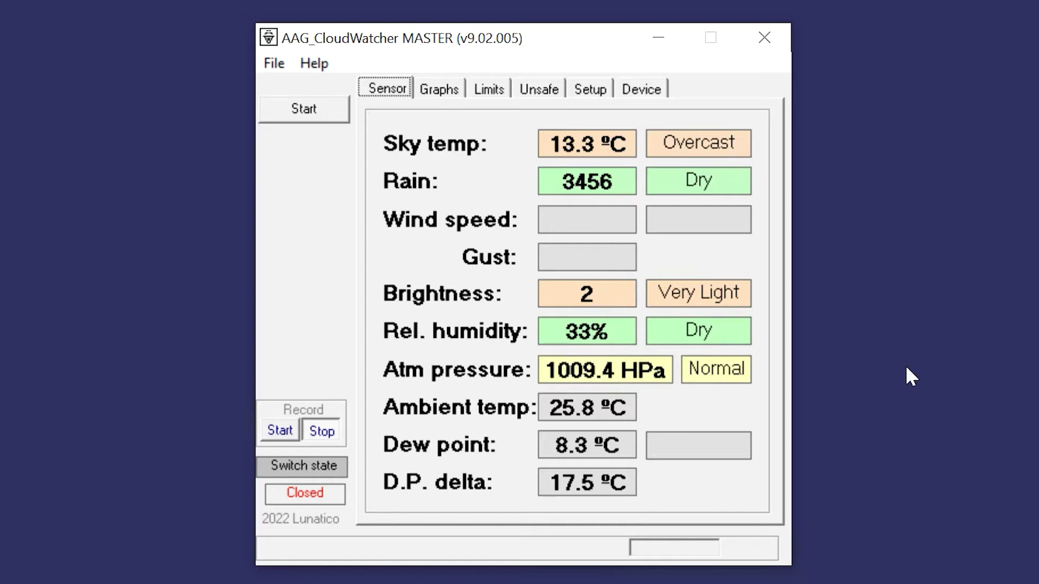
Show the temperature history graph, holding steady near 26 °C
click(442, 90)
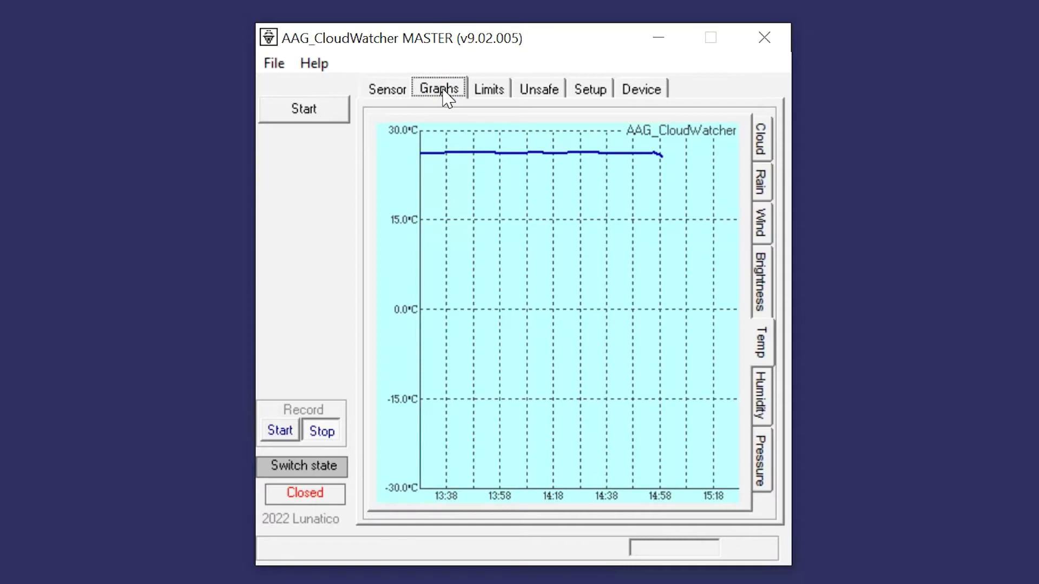
Review the Limits and Unsafe grids, toggling Overcast, then move to Setup
click(489, 89)
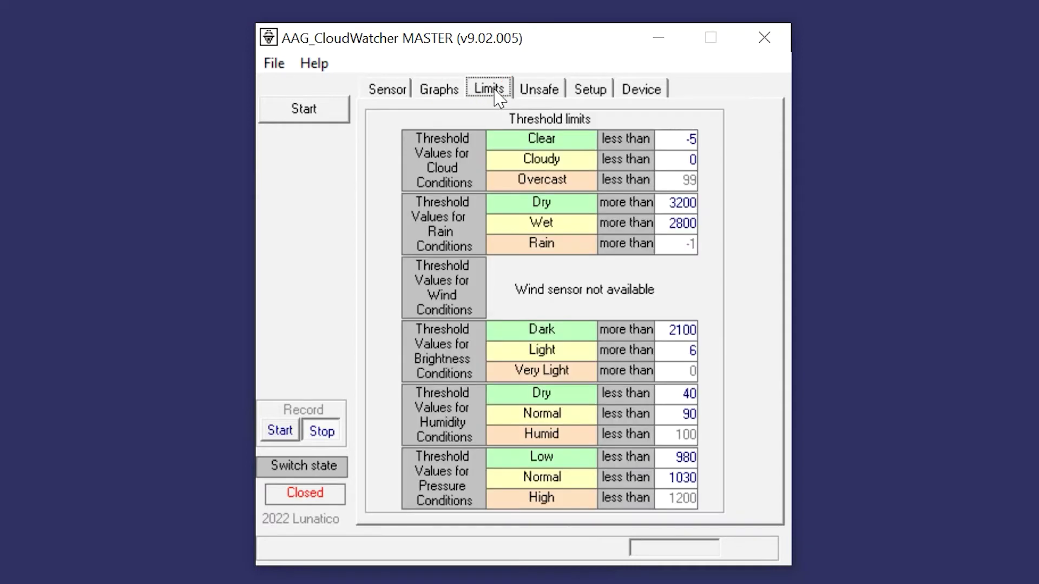
click(537, 89)
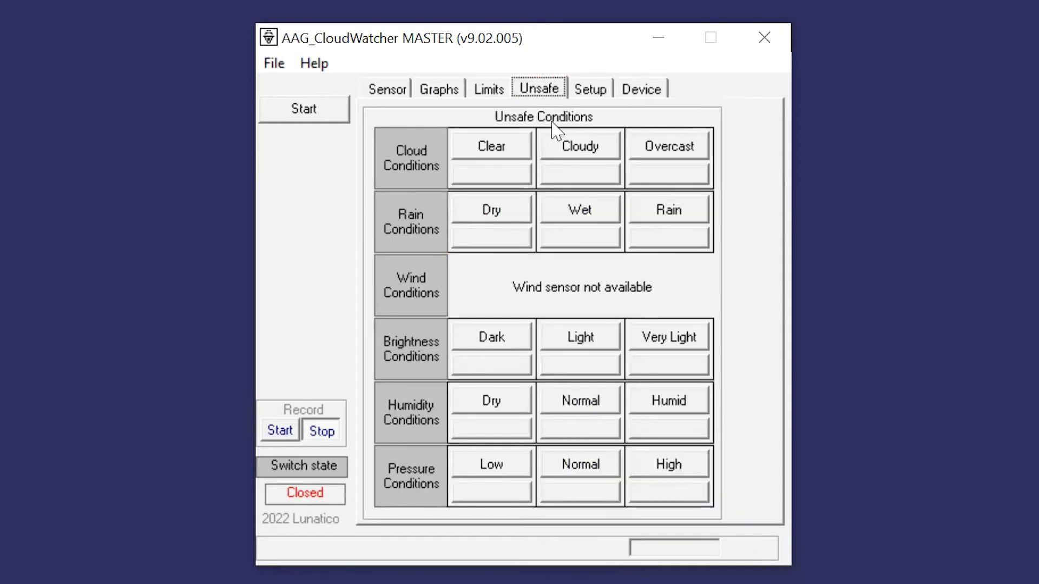
click(674, 159)
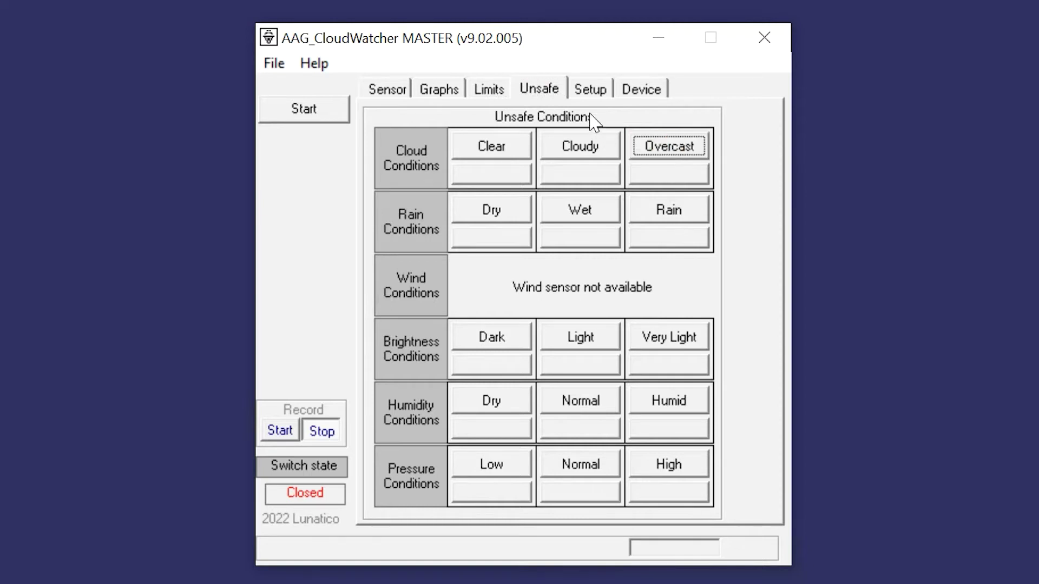
click(590, 90)
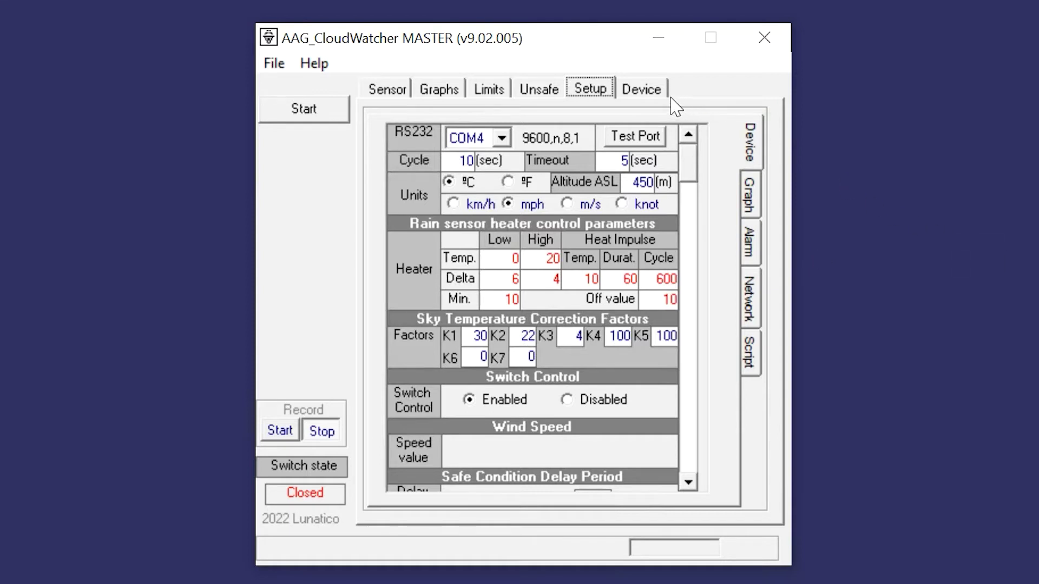
Check the device serial and readings, then run Test Port confirming the serial port opens
click(641, 90)
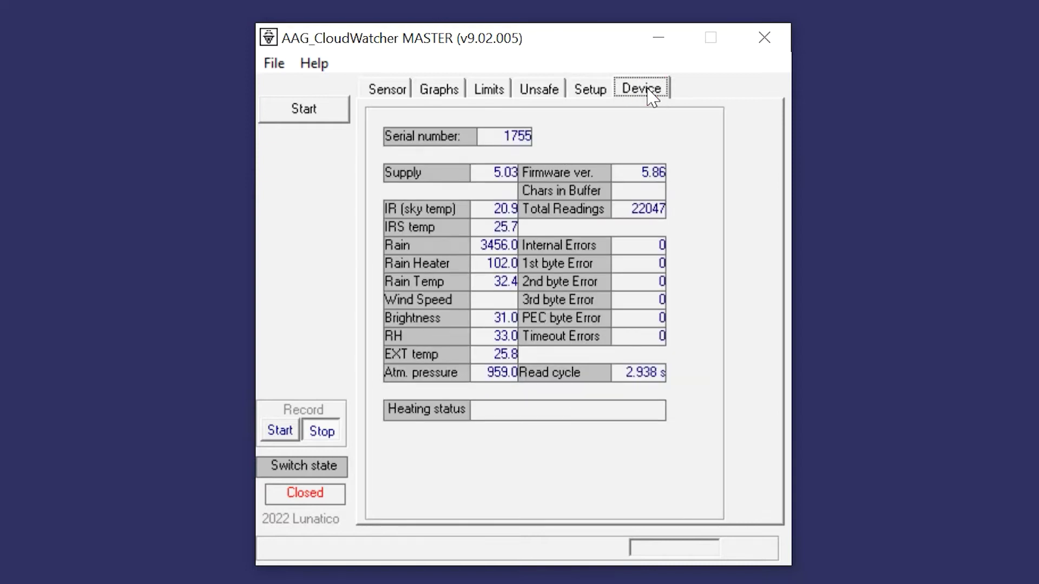
click(591, 90)
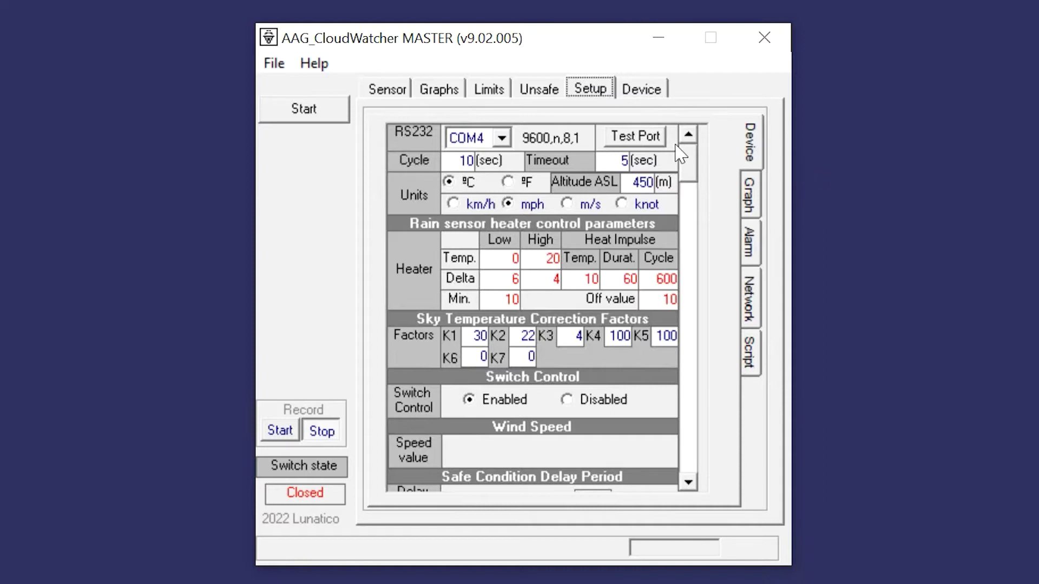
click(647, 145)
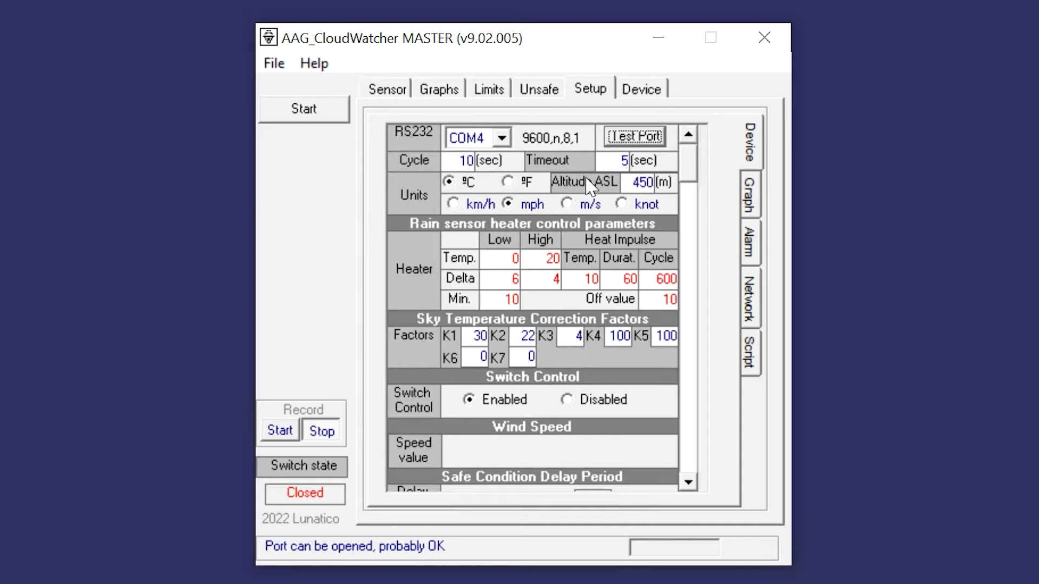
click(508, 182)
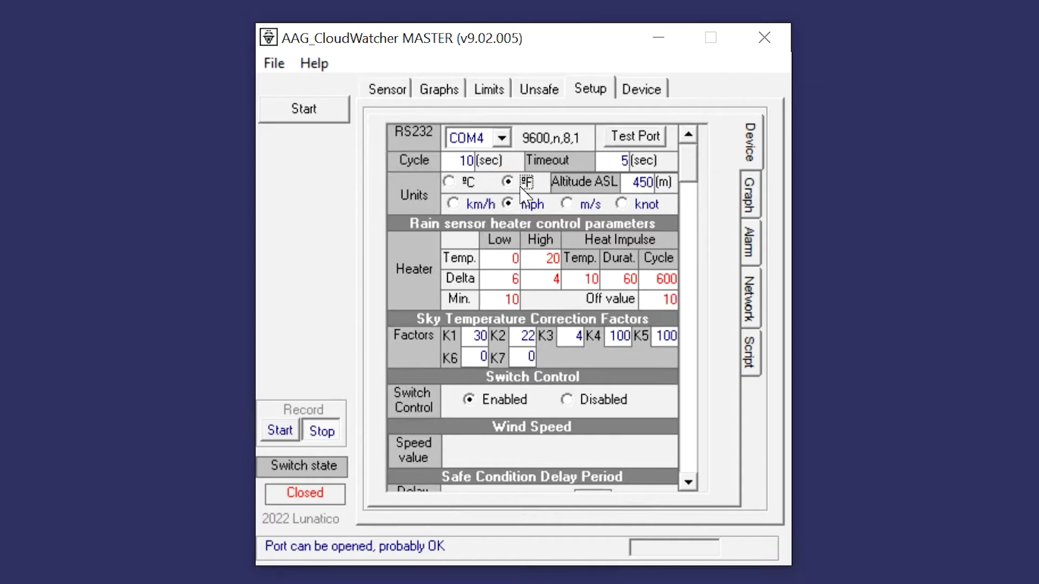
click(567, 204)
click(621, 205)
click(509, 205)
click(451, 182)
View the Sky Temperature Correction graph and cancel it without changing coefficients
click(417, 348)
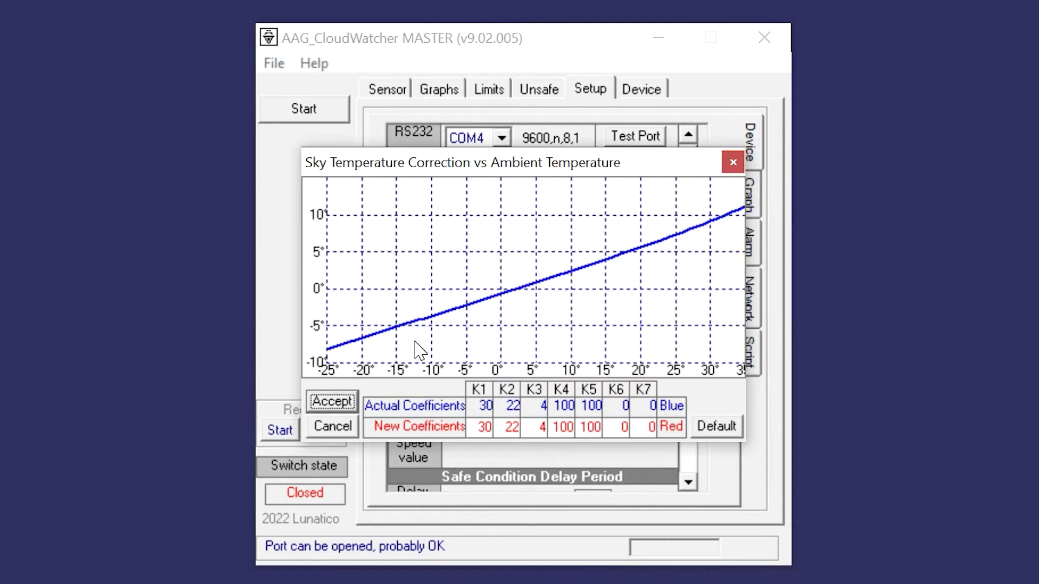
mouse_move(536, 164)
mouse_down()
mouse_move(919, 204)
mouse_move(908, 209)
mouse_up()
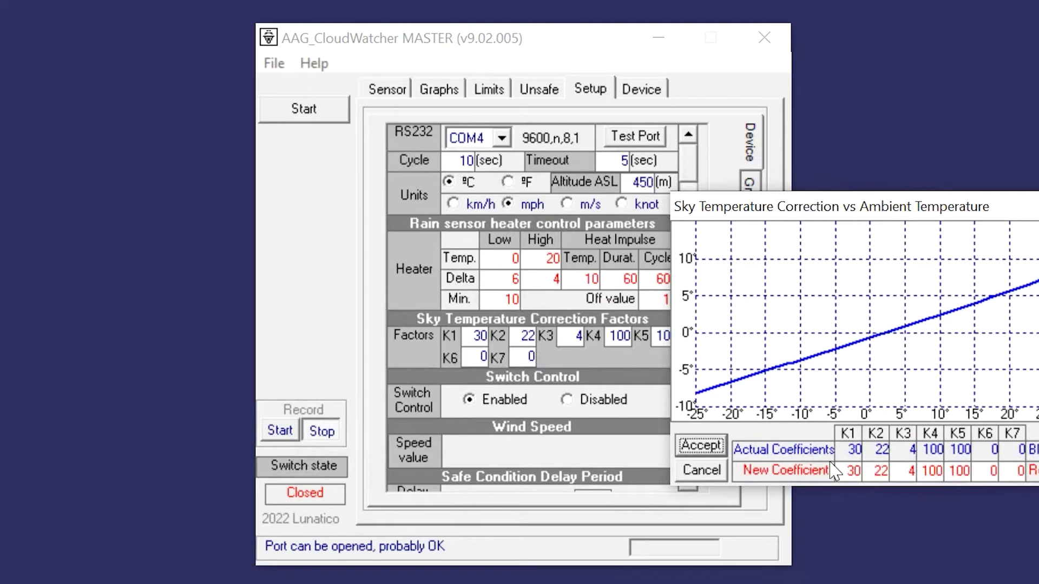
click(705, 472)
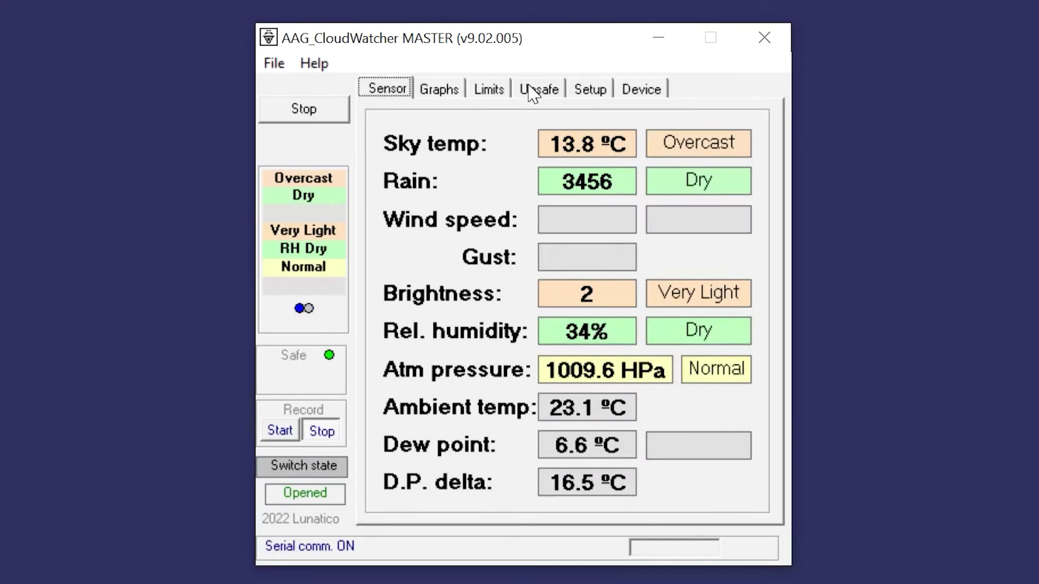
Mark overcast sky as an unsafe condition in the Unsafe grid
click(537, 89)
click(663, 151)
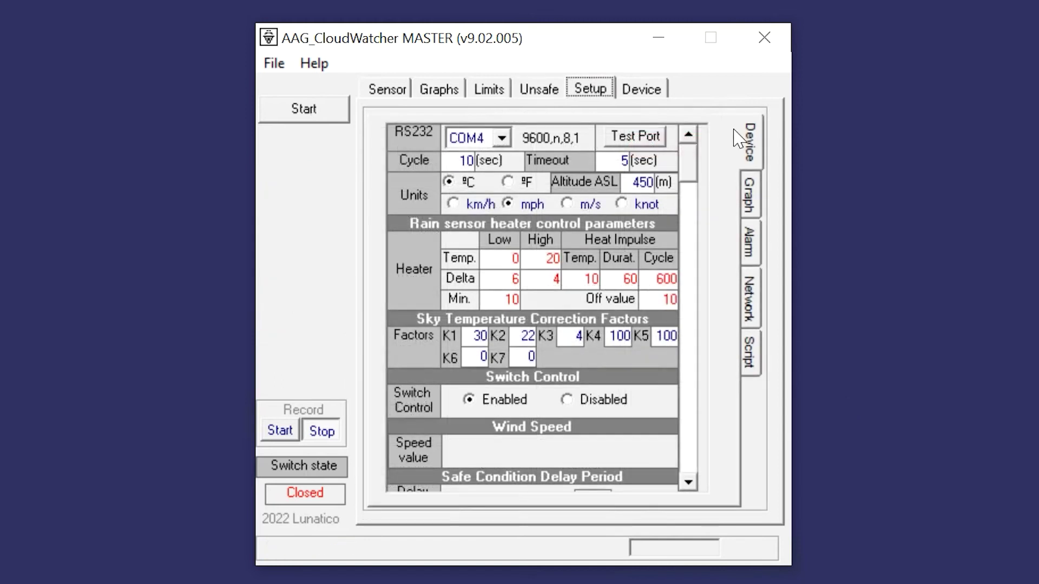
Set Switch Control to Disabled, toggle Overcast as unsafe and start monitoring, reporting Unsafe
click(566, 400)
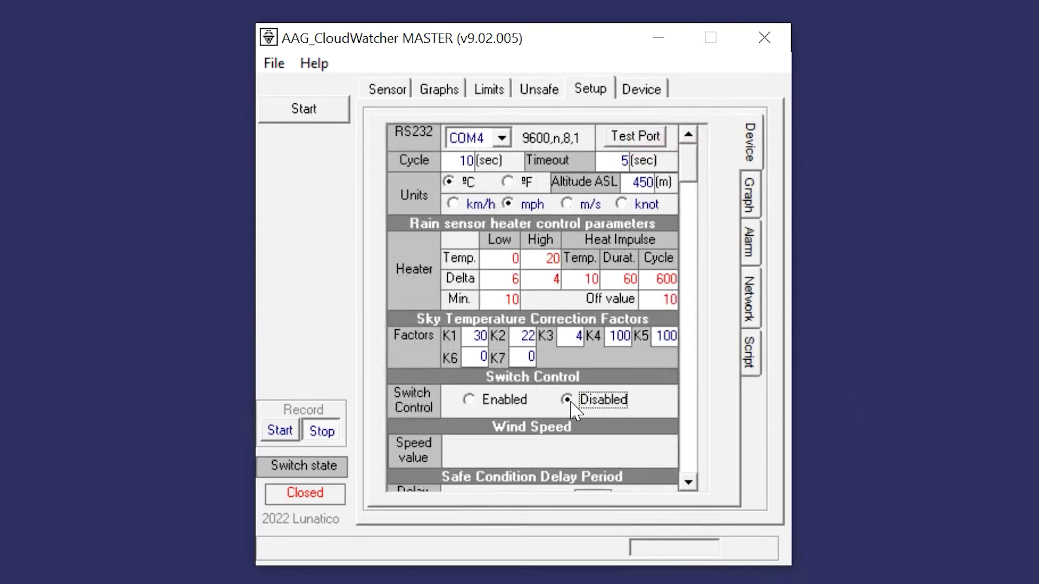
click(540, 89)
click(670, 146)
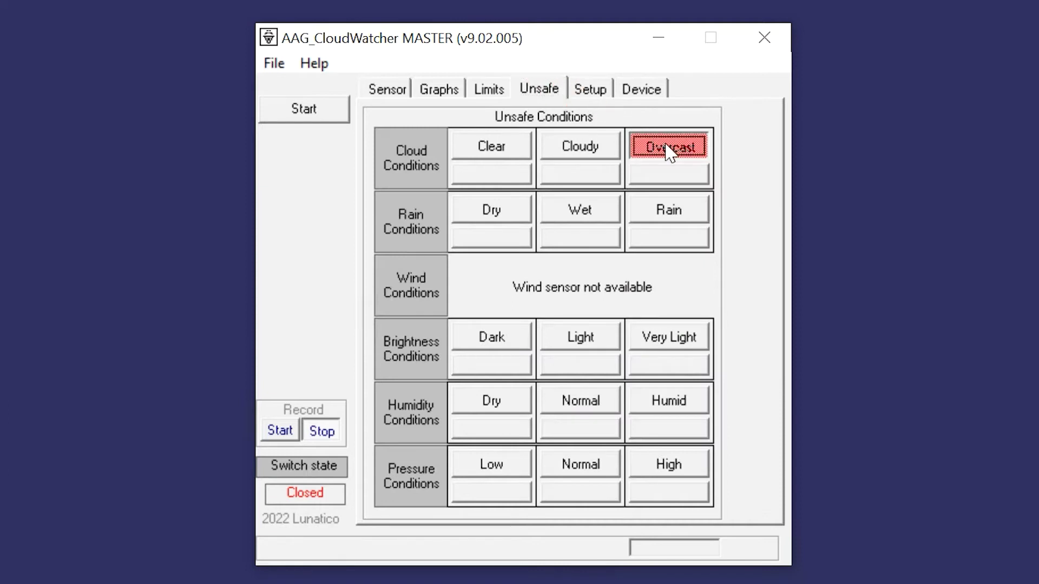
click(305, 109)
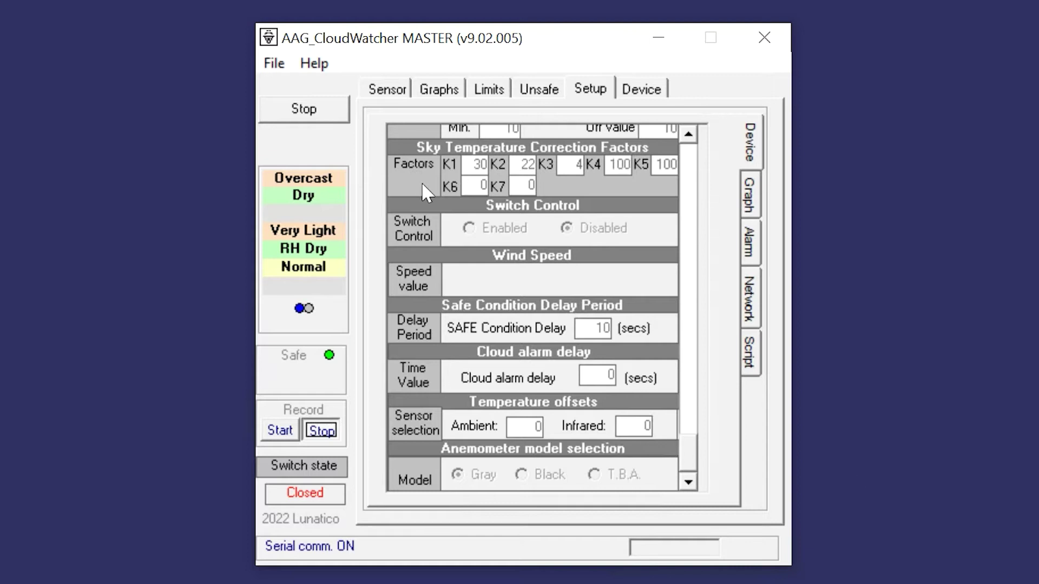
click(538, 90)
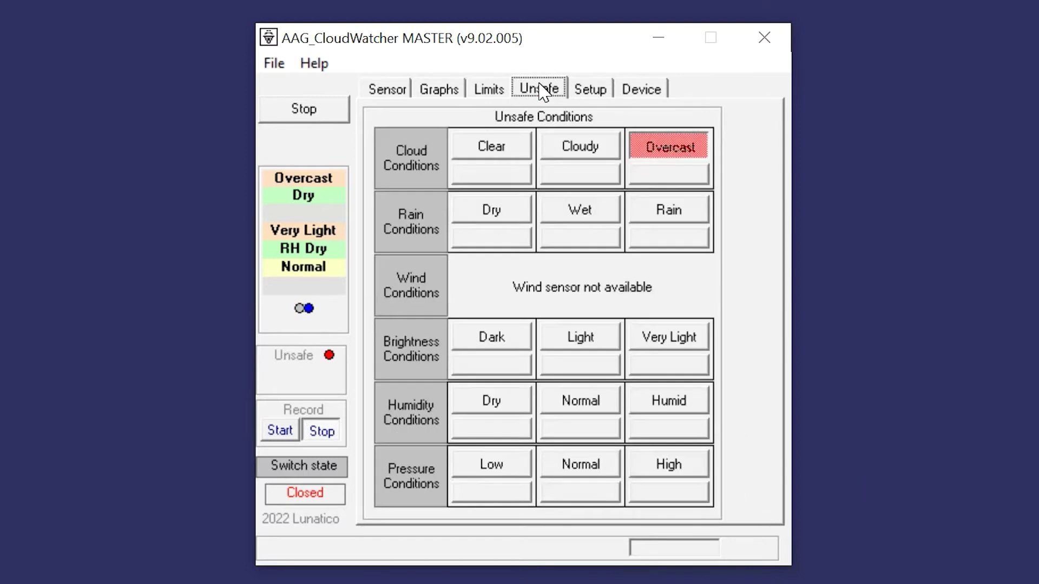
Remove Overcast from unsafe conditions and set the safe condition delay to 0 seconds
click(654, 151)
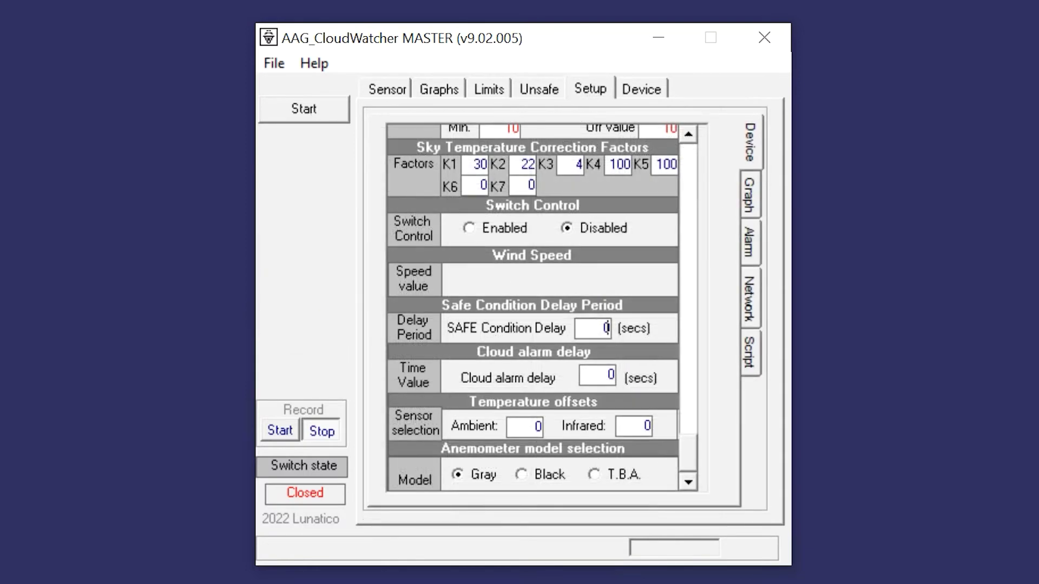
key(Tab)
double_click(610, 375)
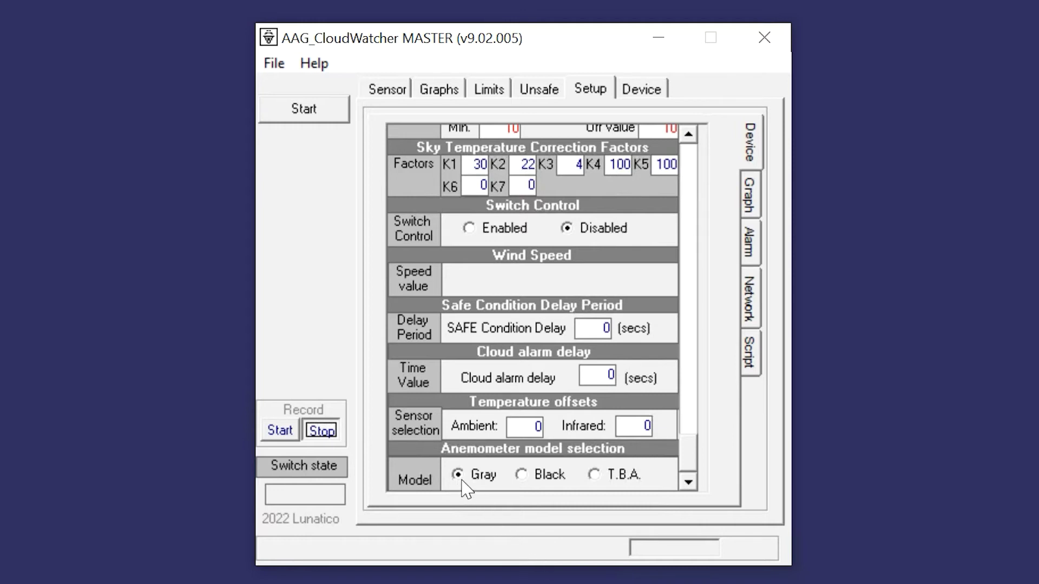
Try the Black anemometer model, revert to Gray, and show the graph settings table
click(521, 475)
click(458, 475)
click(751, 199)
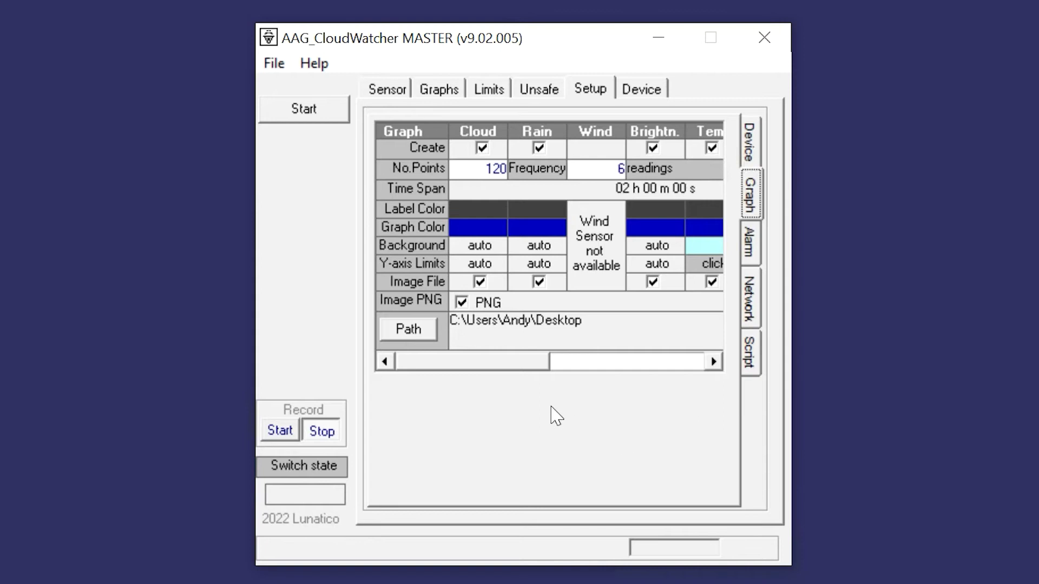
click(539, 363)
mouse_move(543, 363)
mouse_down()
mouse_move(658, 366)
mouse_move(662, 380)
mouse_move(516, 373)
mouse_up()
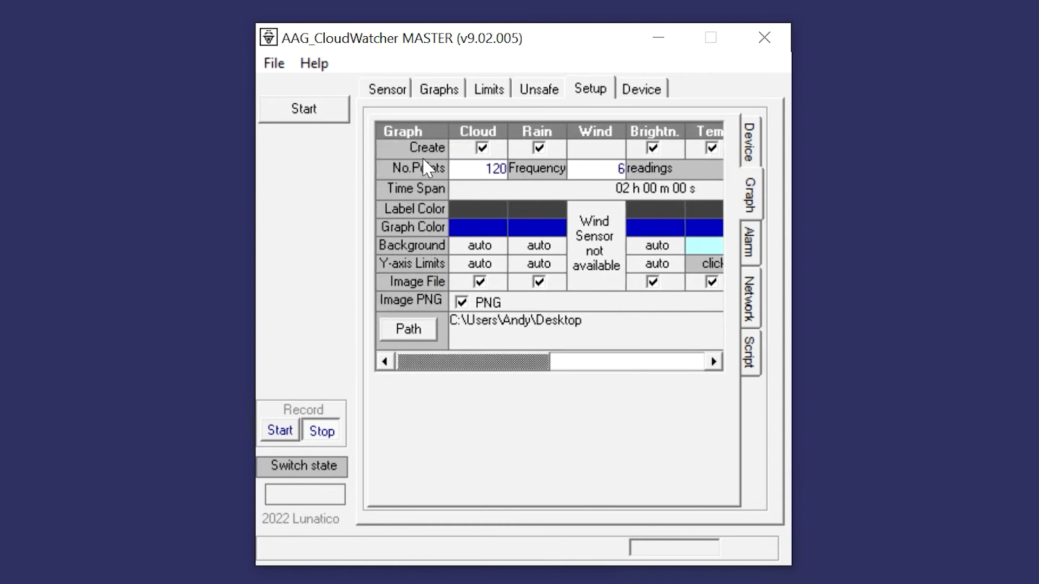
click(482, 148)
click(481, 148)
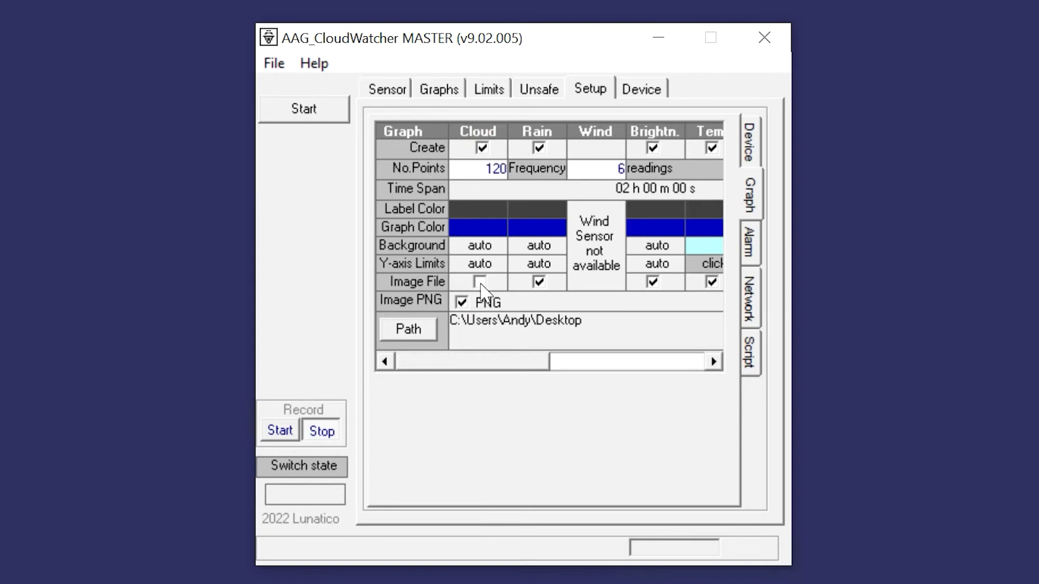
click(539, 149)
click(539, 149)
click(481, 282)
click(539, 281)
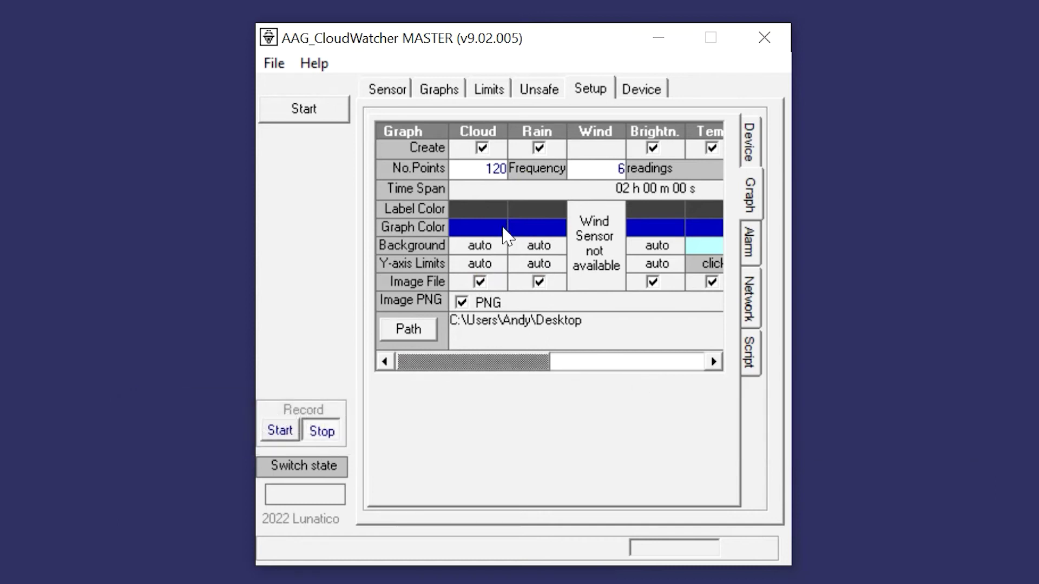
Change the Cloud label colour to purple and back to dark grey
click(481, 210)
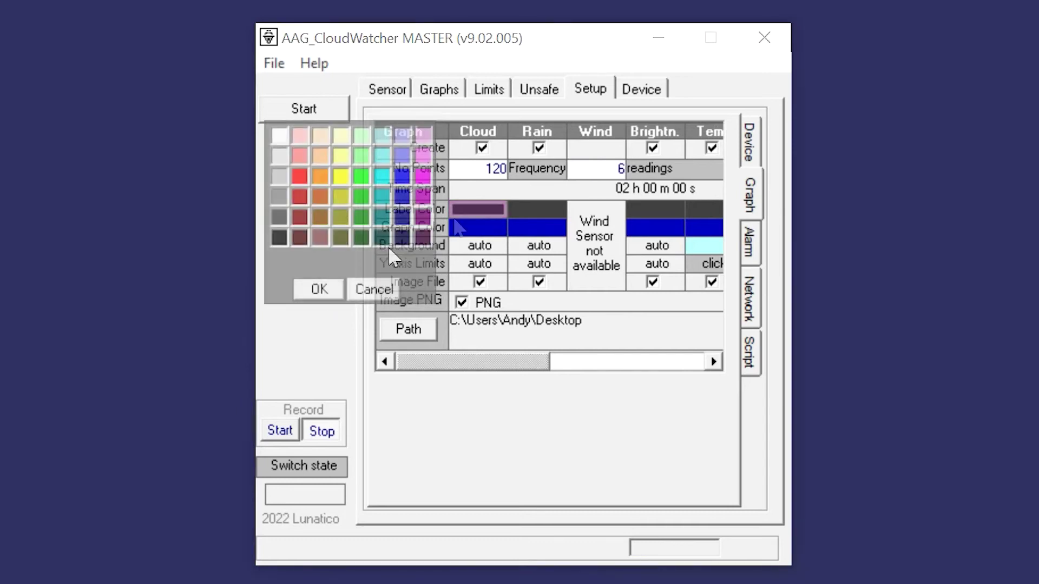
click(319, 290)
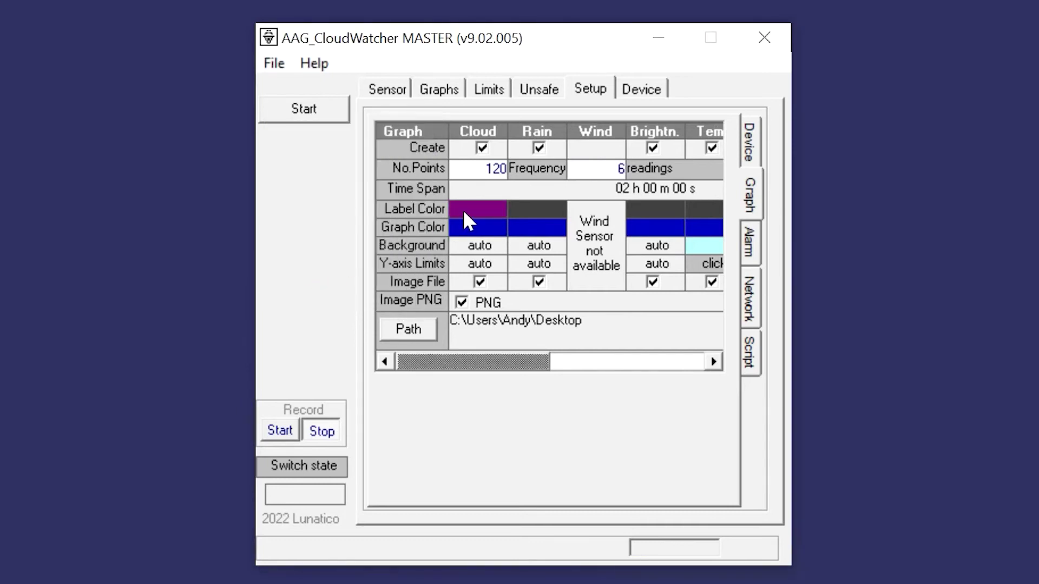
click(465, 210)
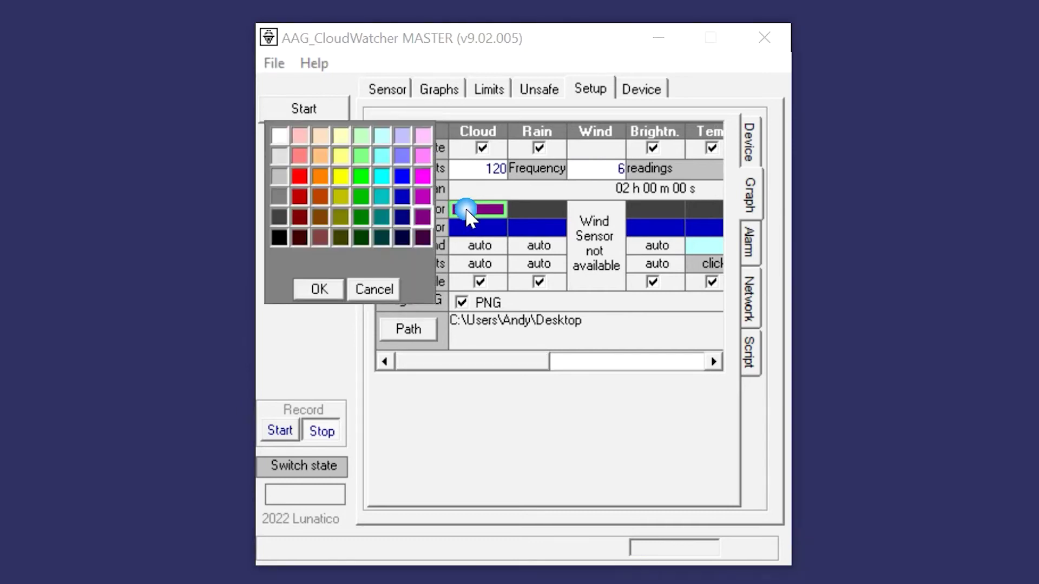
click(312, 284)
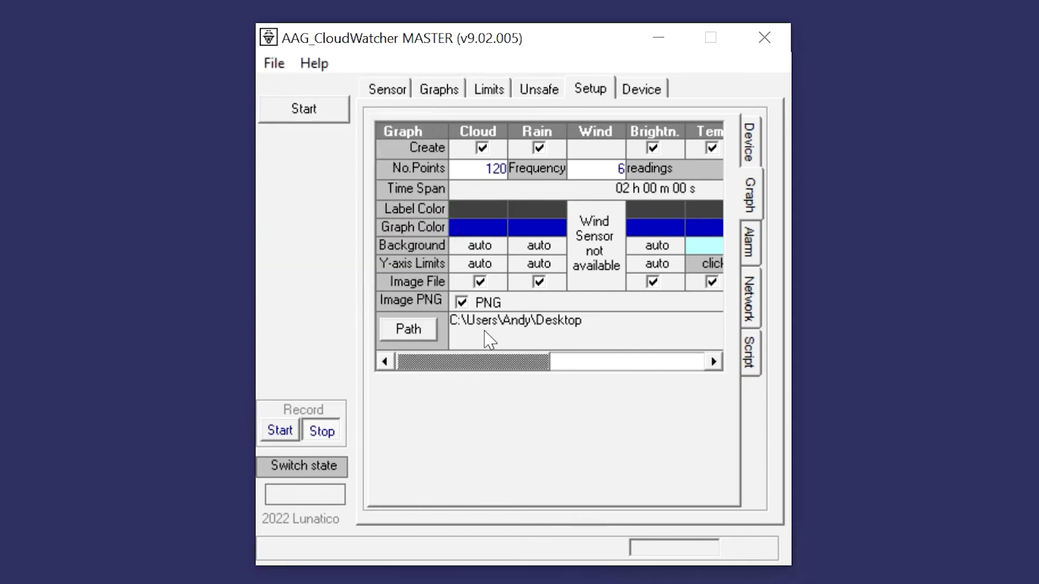
drag(489, 362, 597, 367)
Confirm the Temp graph background colour and show its axis limits of 30 to -30
click(611, 248)
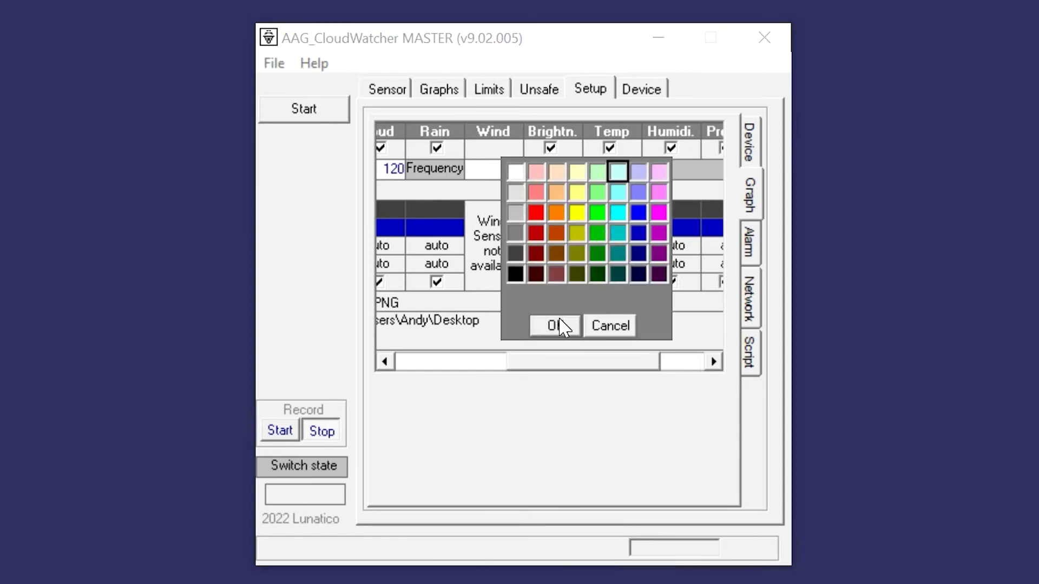
click(559, 326)
click(621, 264)
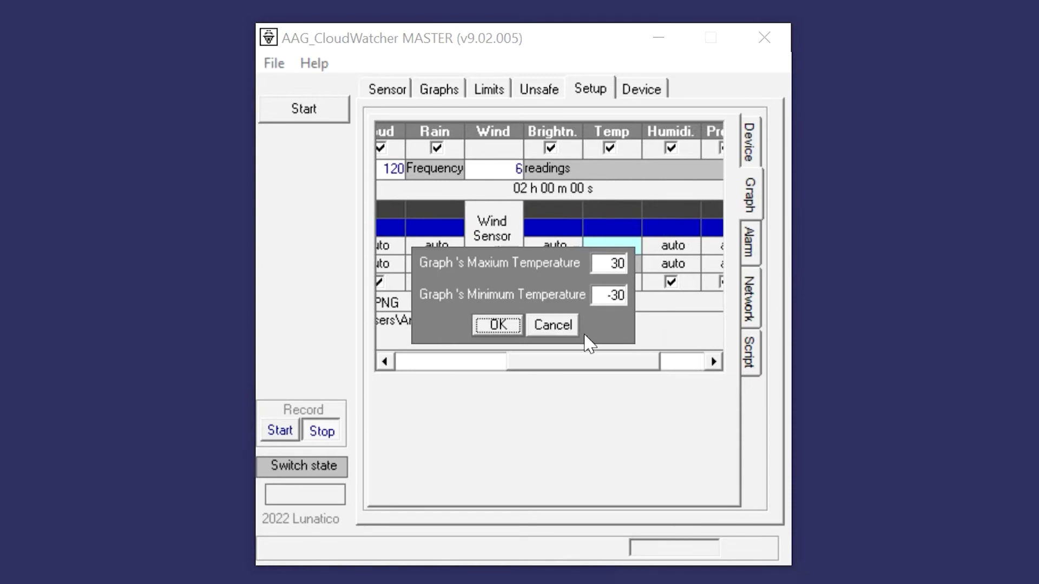
Close the limits dialog and toggle the Cloud and Rain image files off and back on
click(499, 324)
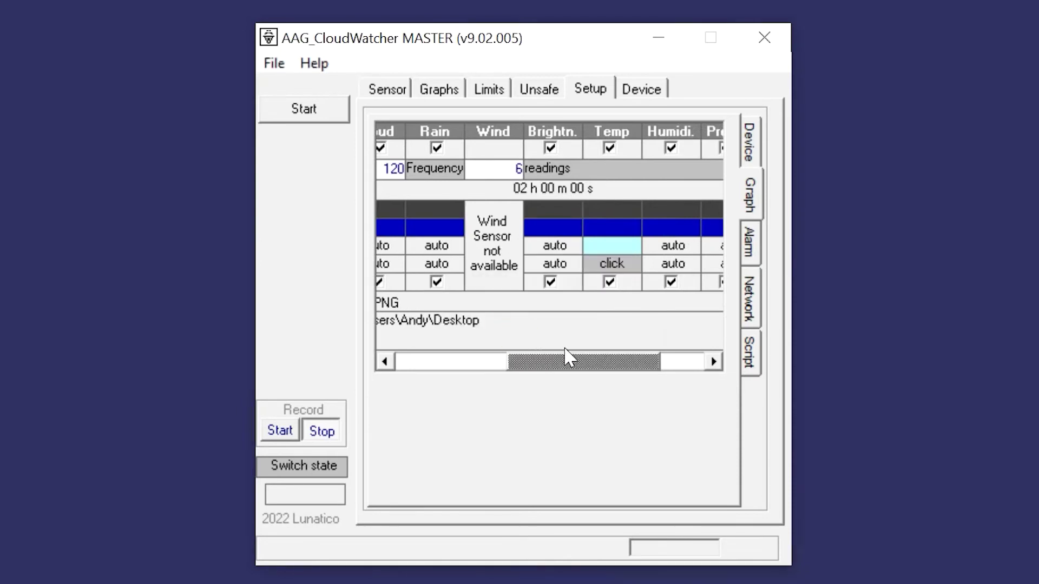
drag(578, 363, 416, 364)
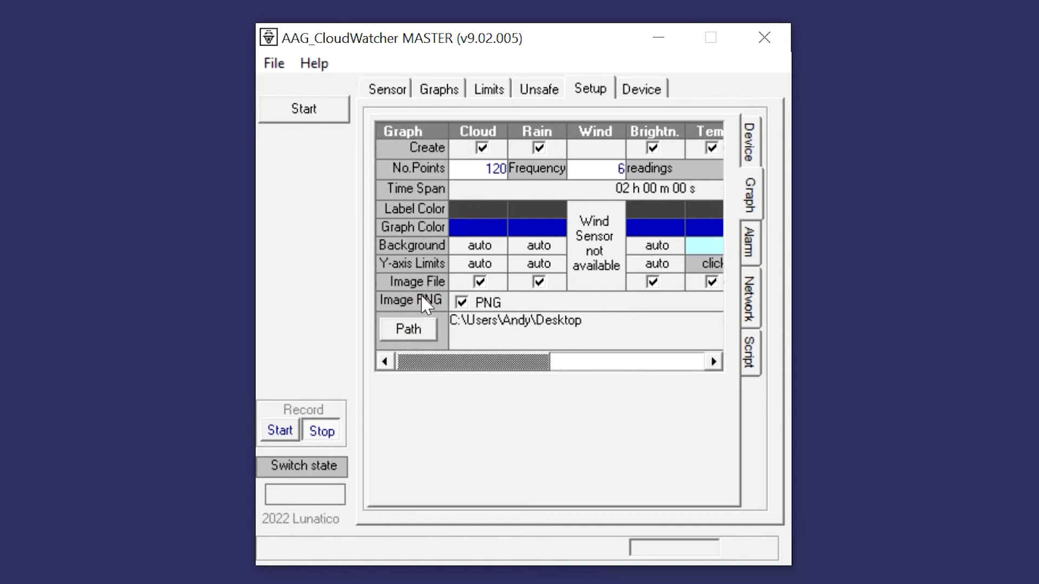
click(479, 282)
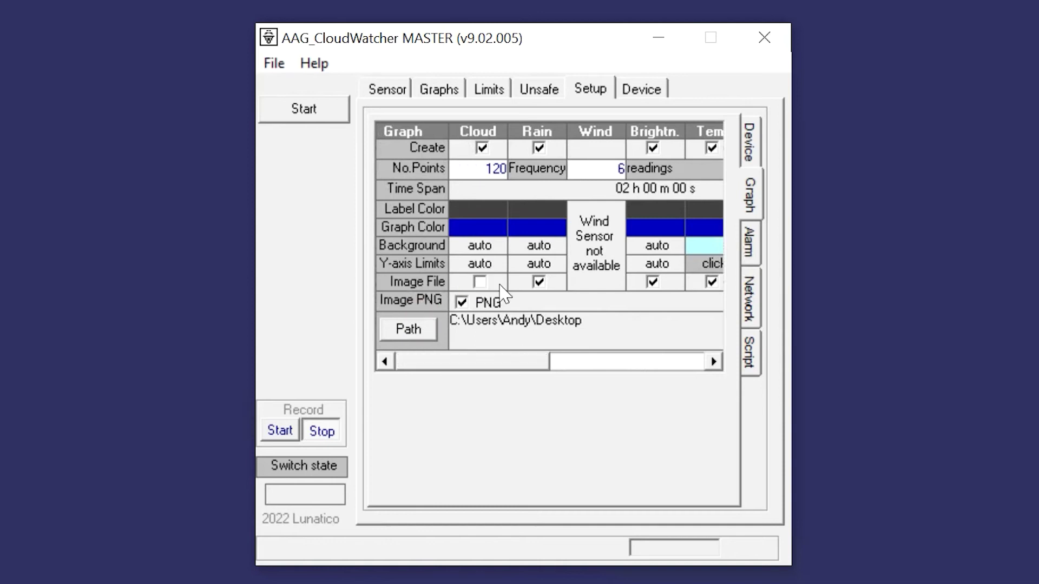
click(538, 282)
click(479, 282)
click(538, 282)
Try JPEG with Top and Good quality, then switch graph images back to PNG
click(462, 303)
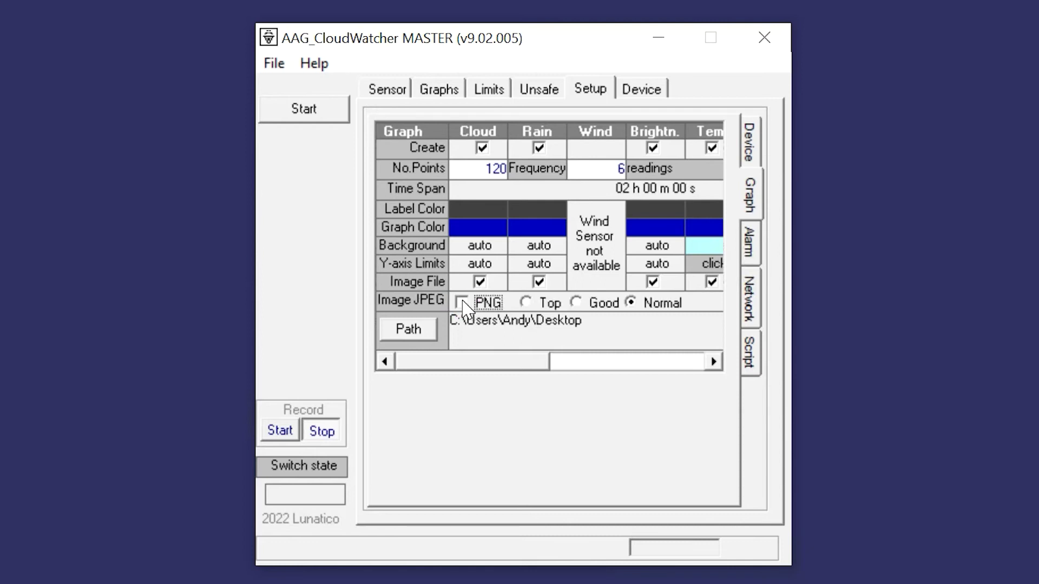
click(526, 302)
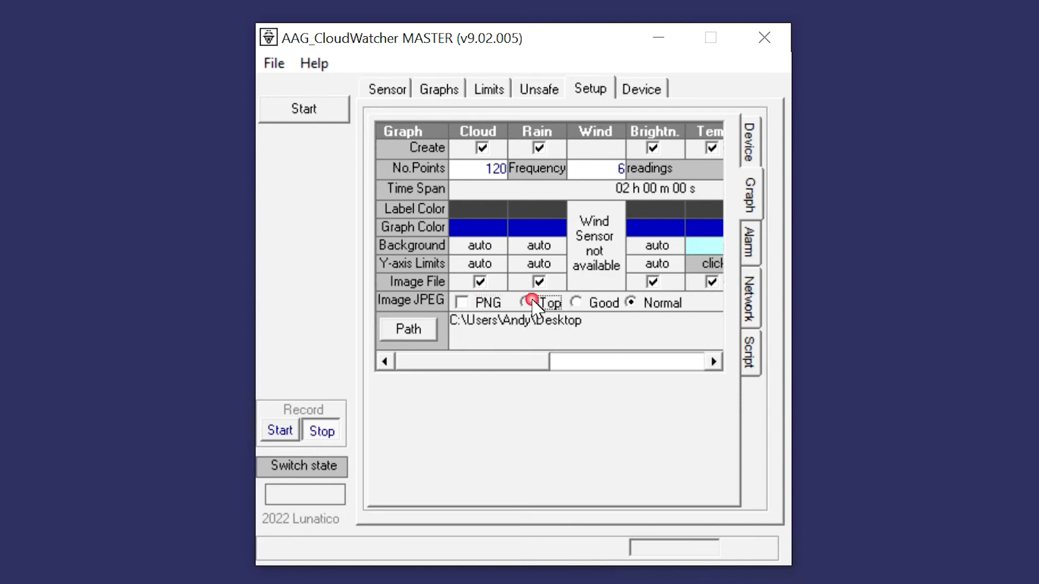
click(577, 304)
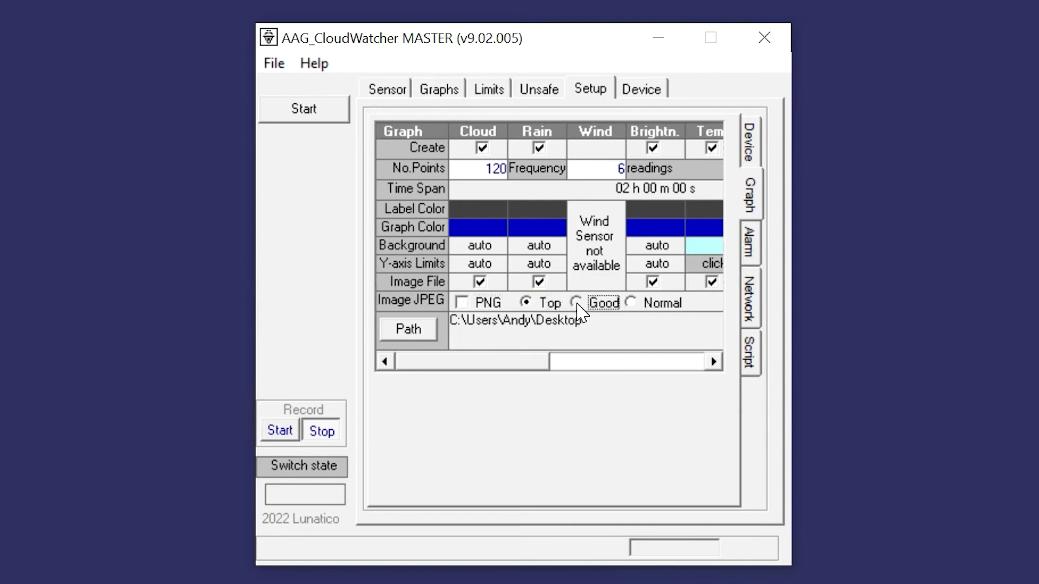
click(462, 303)
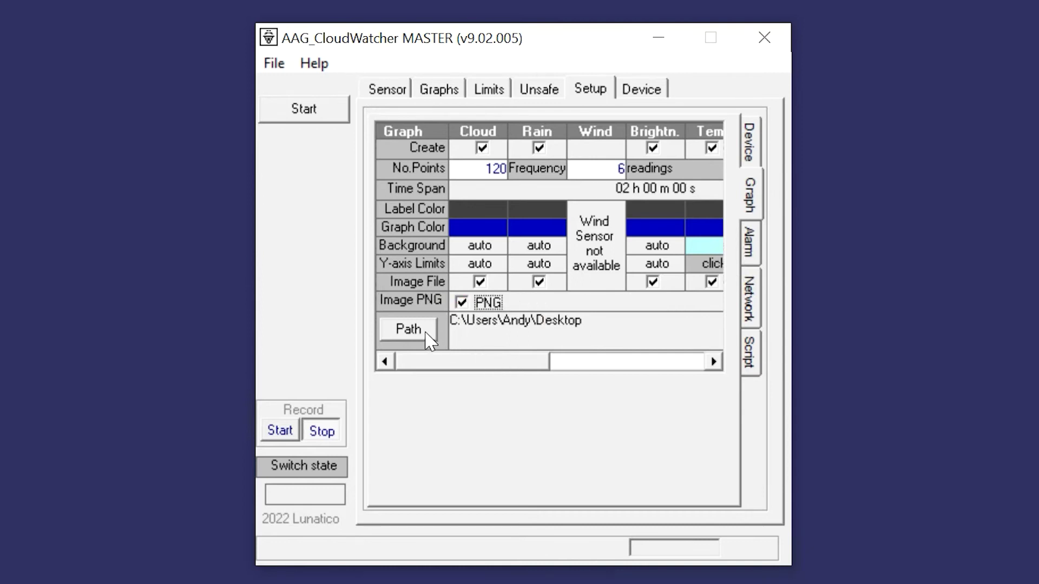
Set the graphs' image folder to Documents via the Path browser
click(409, 330)
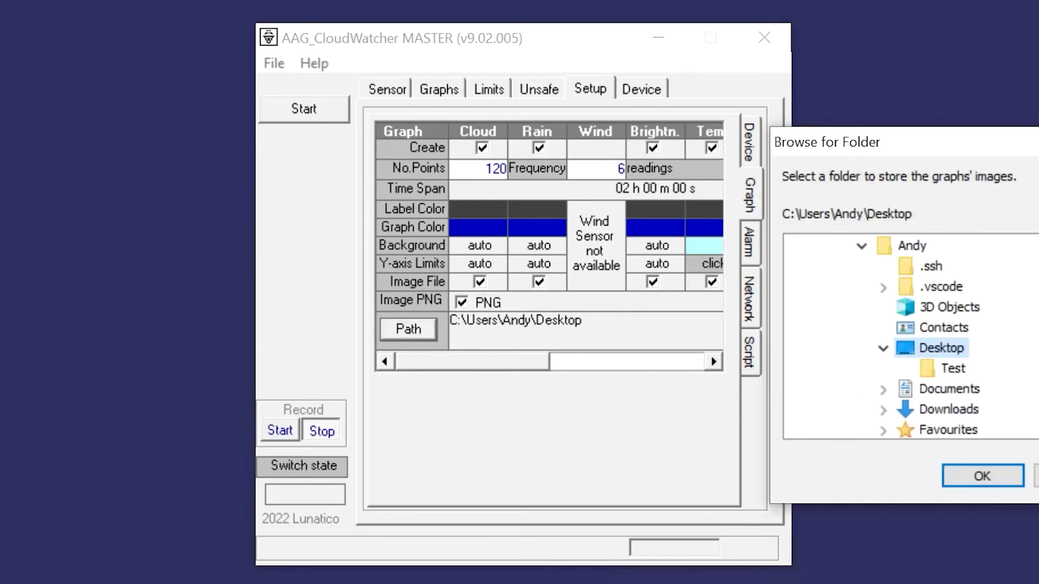
scroll(1031, 353, up, 1)
scroll(1031, 353, up, 3)
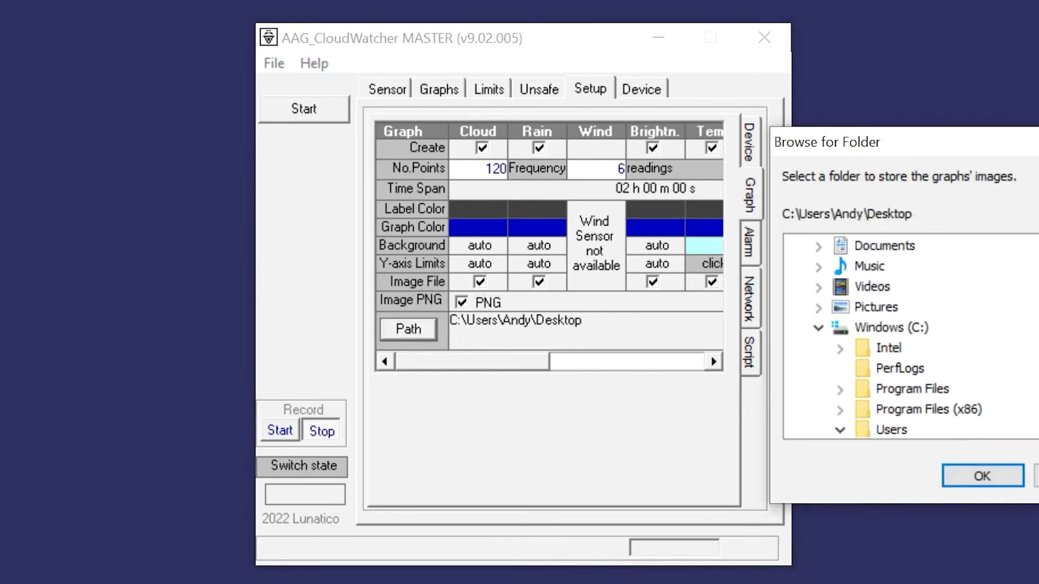
scroll(1031, 353, up, 3)
click(884, 286)
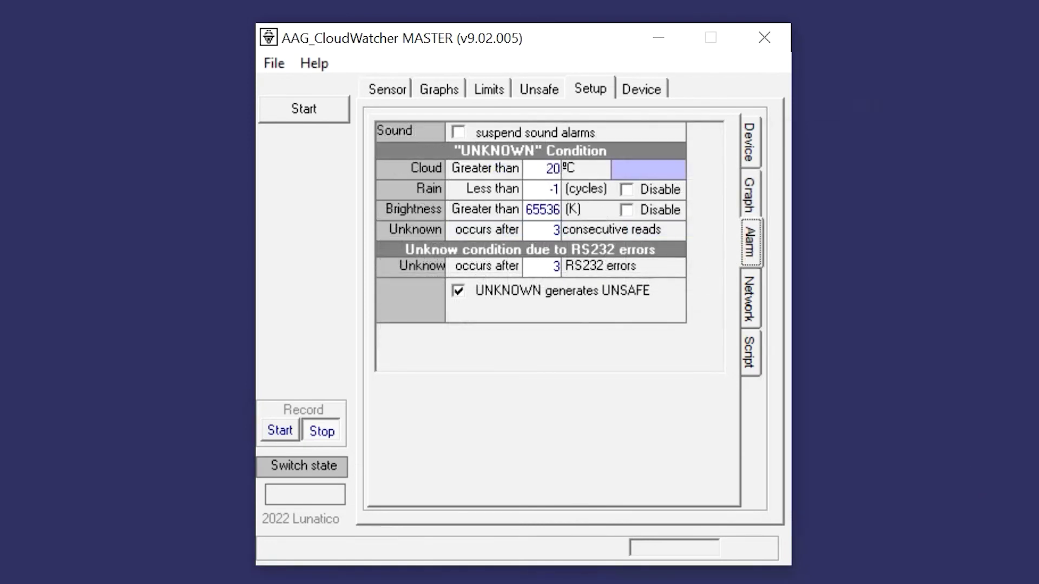
Briefly suspend sound alarms and view the unsafe overview, then re-enable them
click(459, 132)
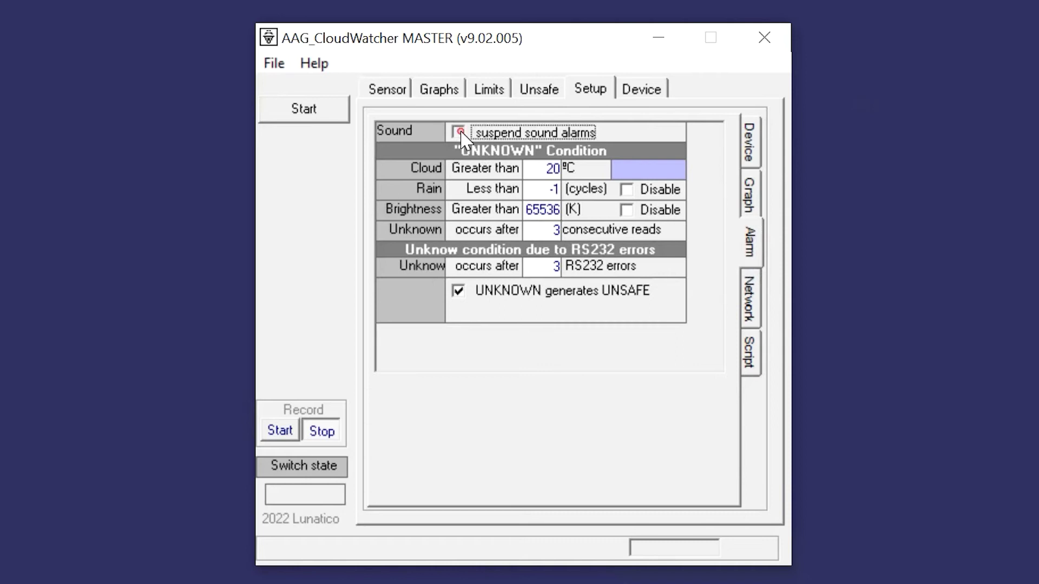
click(539, 89)
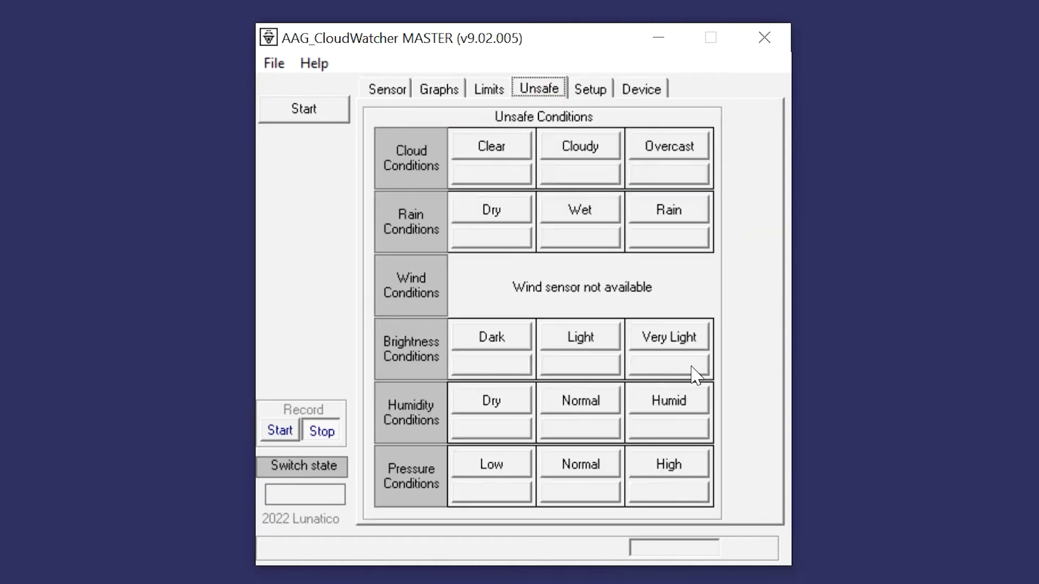
click(591, 90)
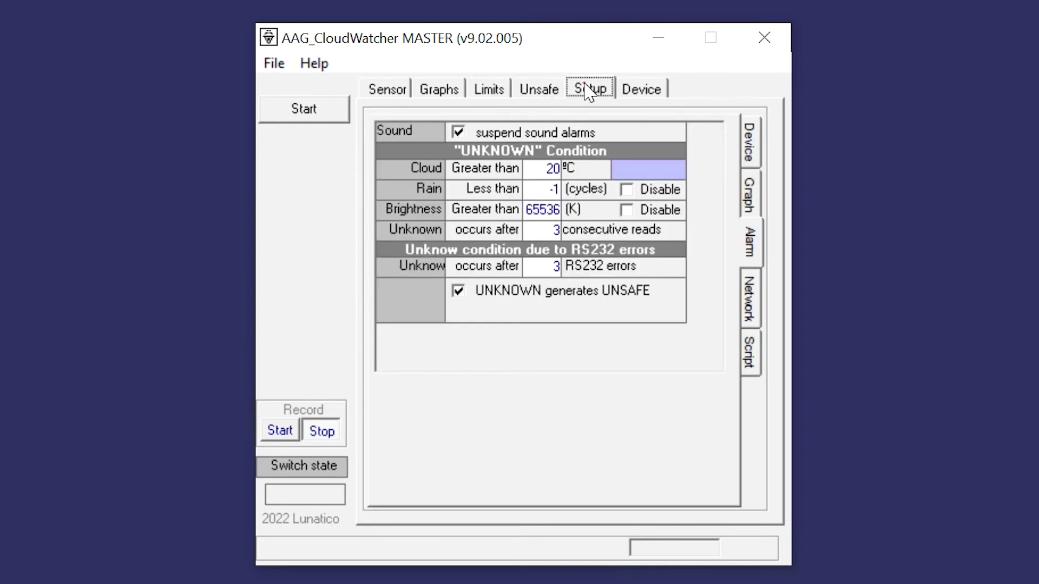
click(458, 133)
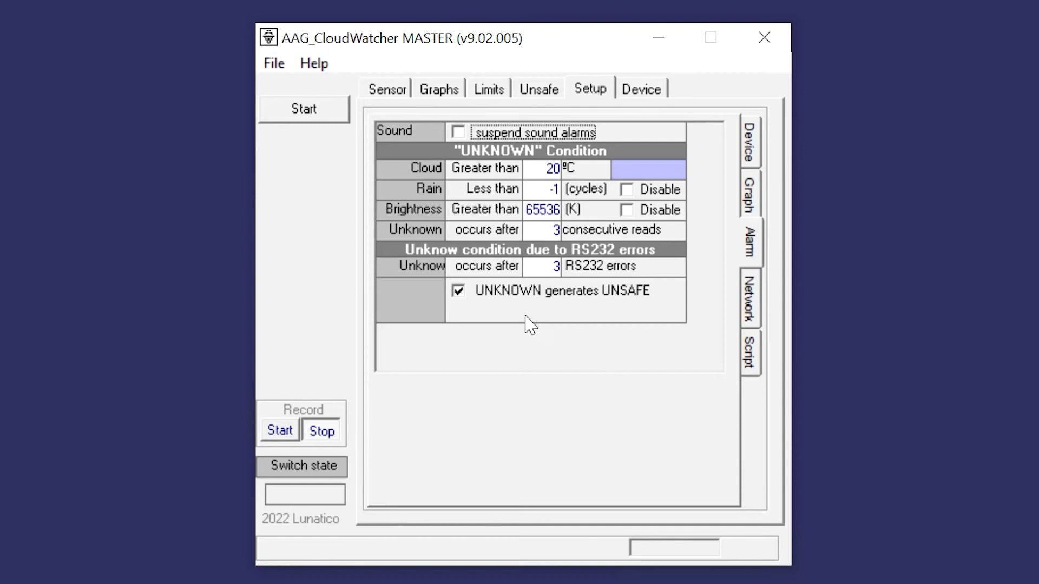
Toggle 'UNKNOWN generates UNSAFE' off and back on so UNKNOWN counts as UNSAFE
click(458, 291)
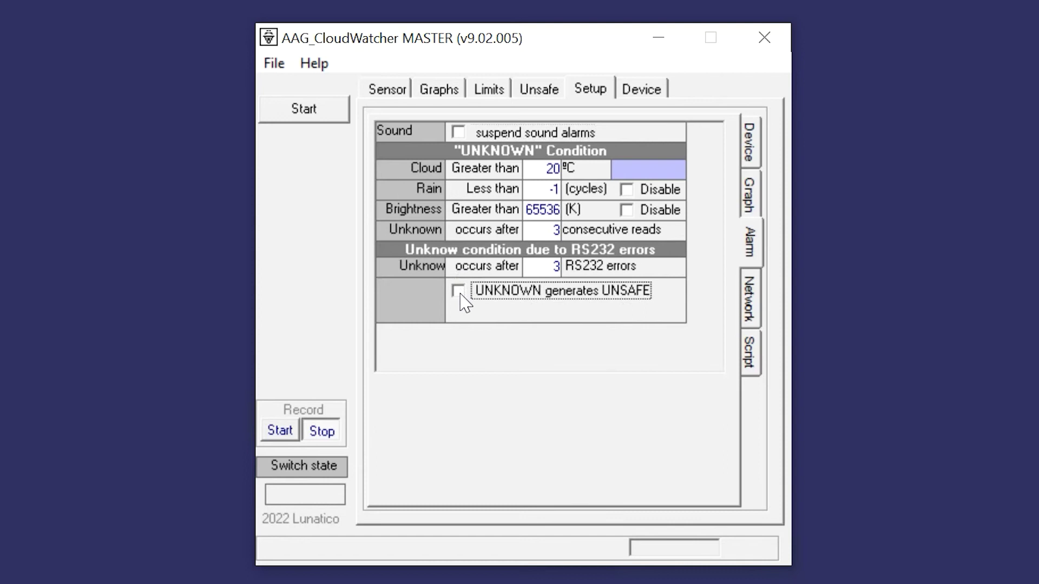
click(458, 290)
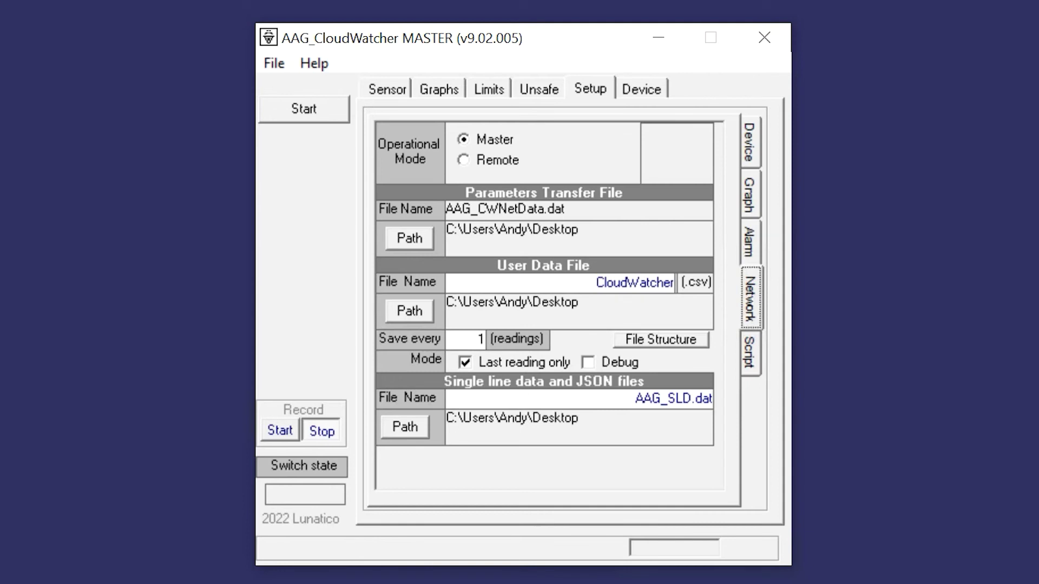
click(463, 161)
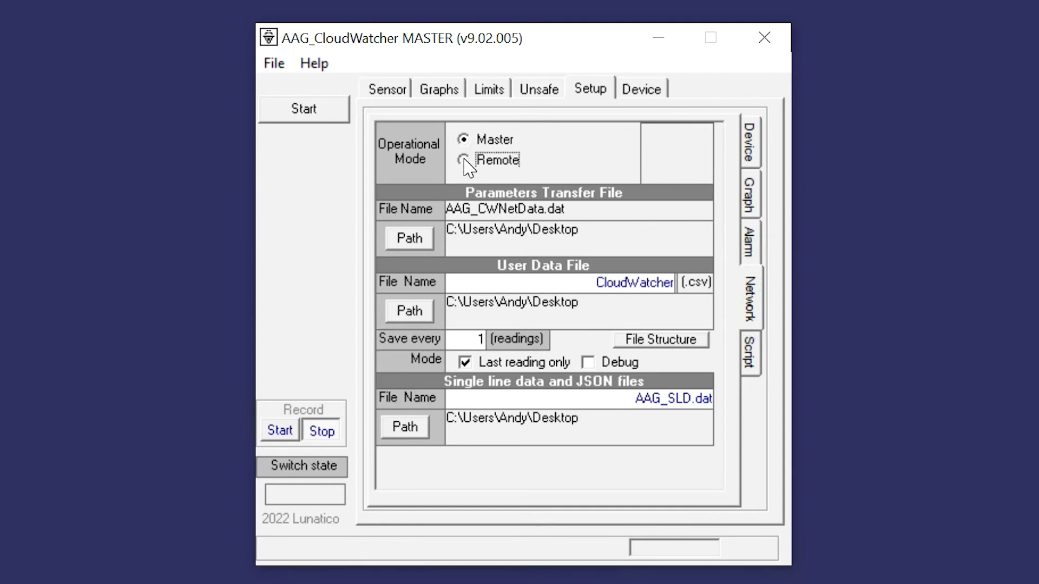
click(463, 139)
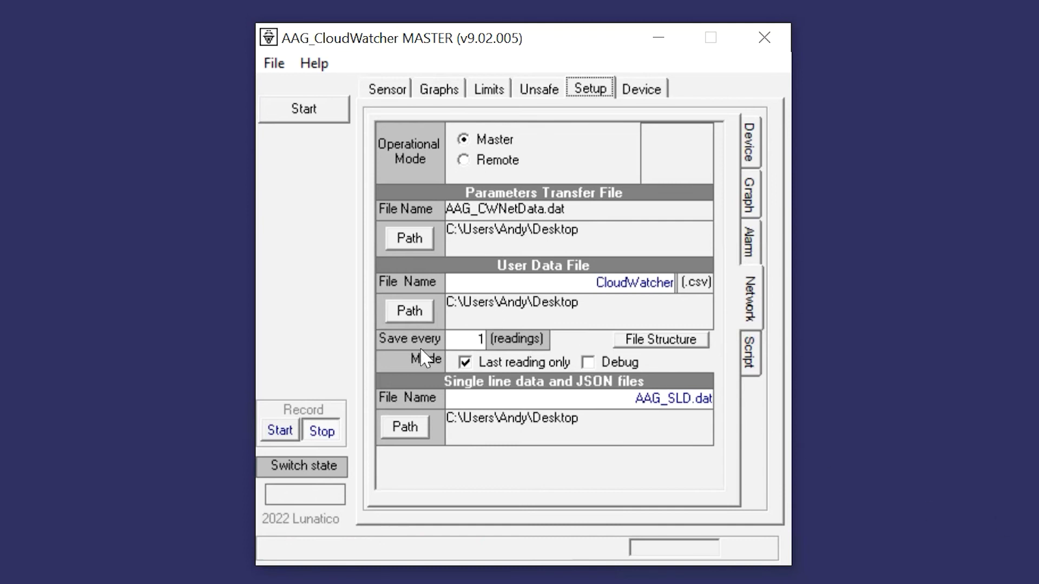
click(280, 432)
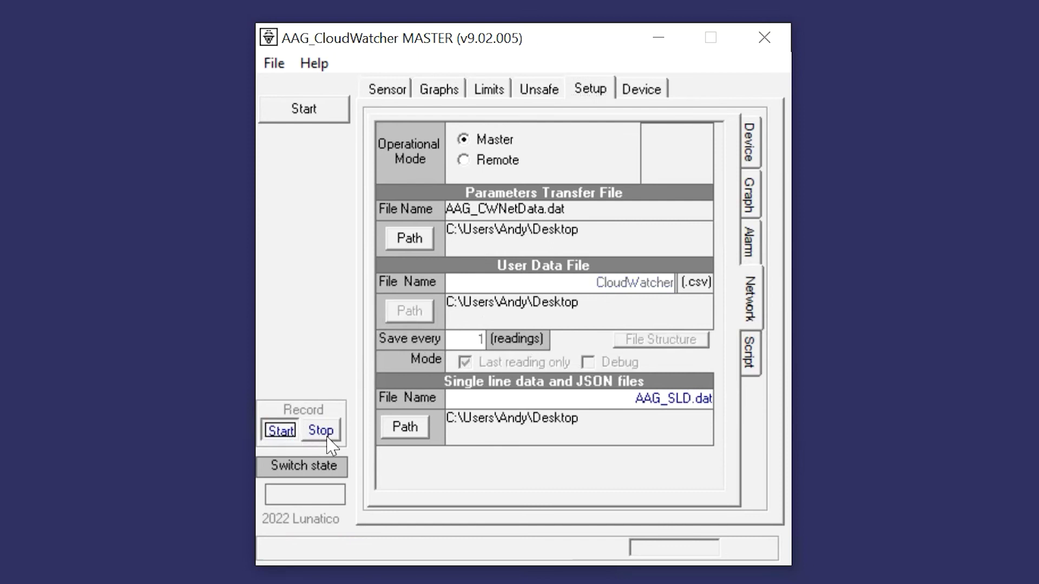
click(321, 432)
click(280, 431)
click(322, 435)
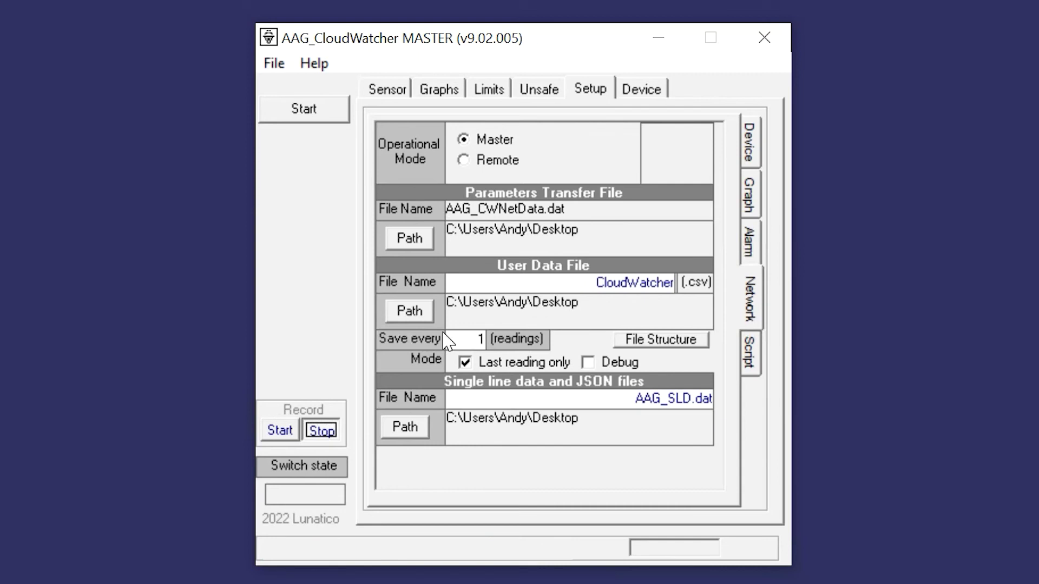
Set the user data file folder to Documents via Browse for Folder
click(410, 311)
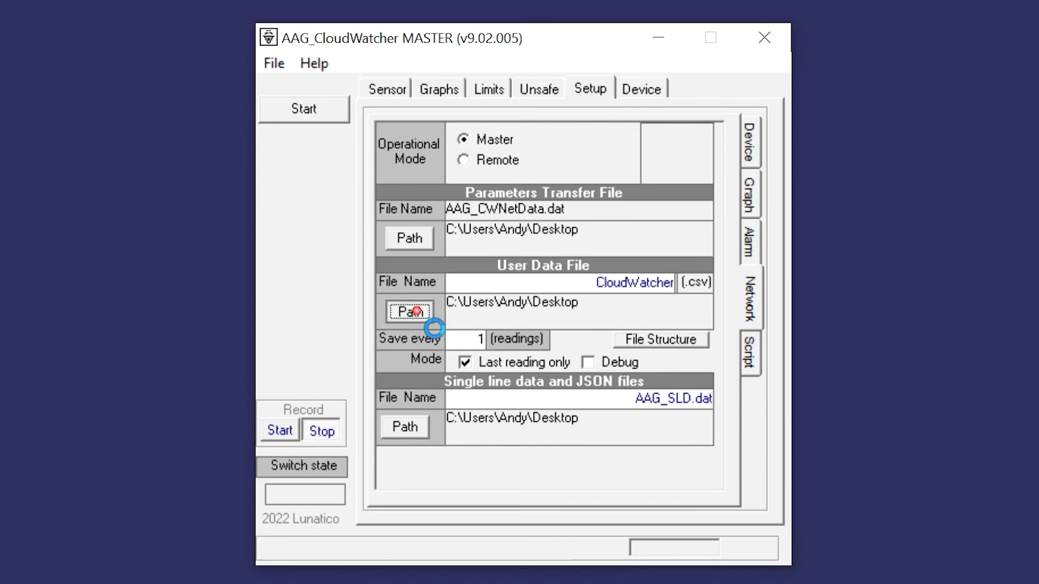
scroll(912, 393, up, 3)
scroll(913, 393, up, 3)
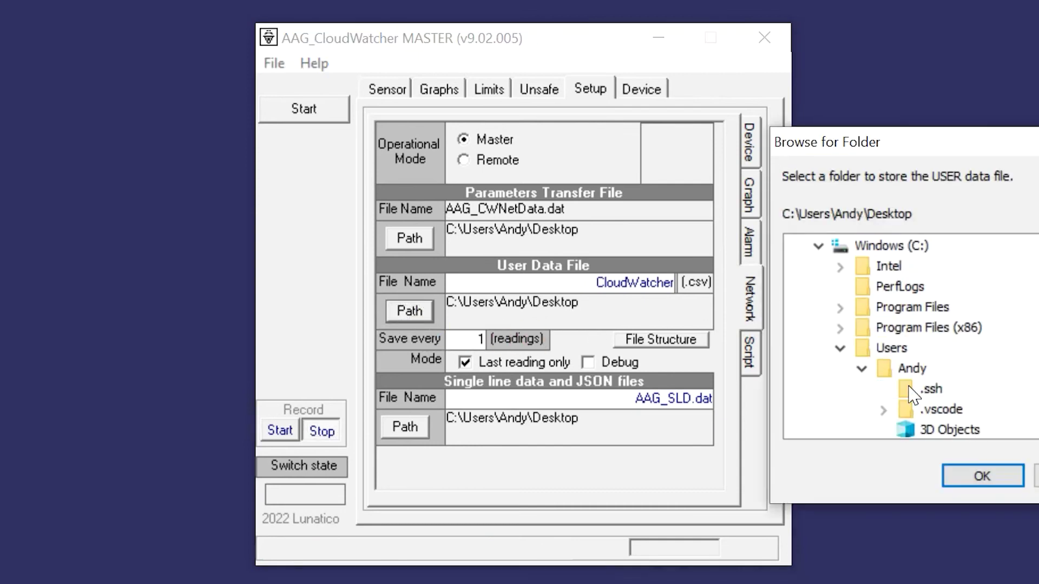
scroll(913, 393, down, 3)
scroll(913, 395, up, 3)
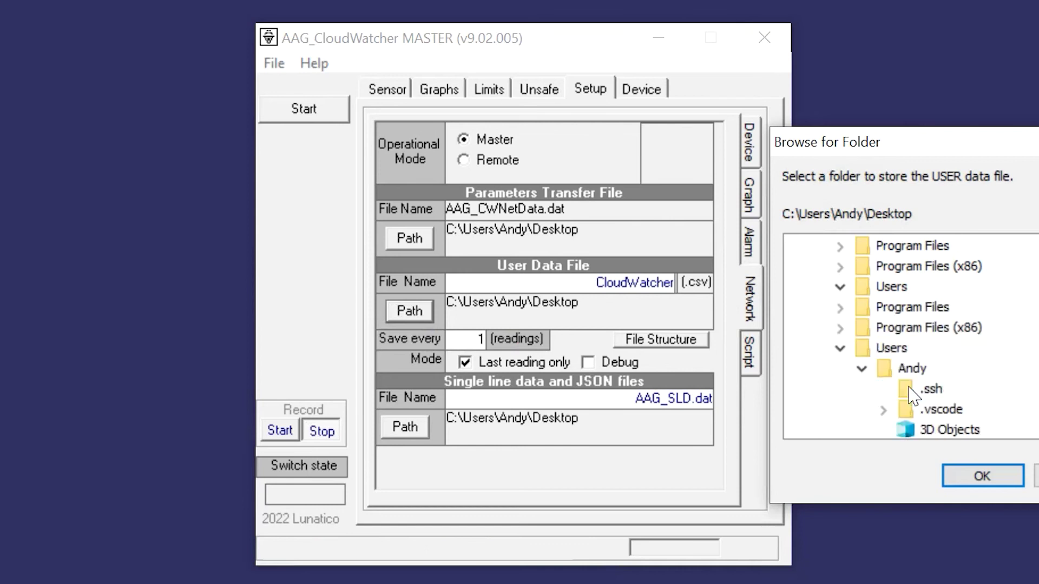
scroll(910, 381, up, 3)
scroll(908, 373, up, 3)
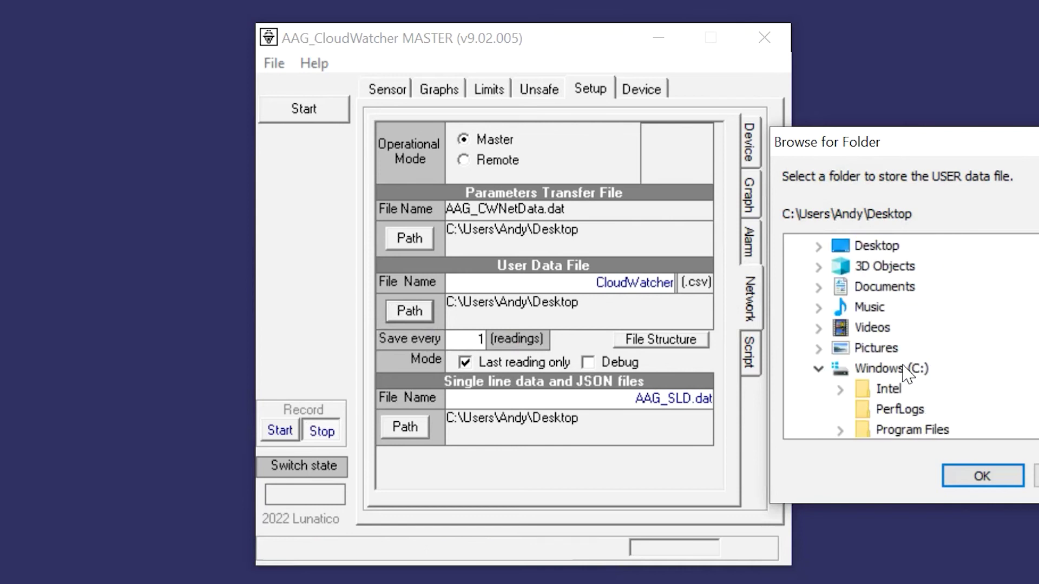
click(887, 288)
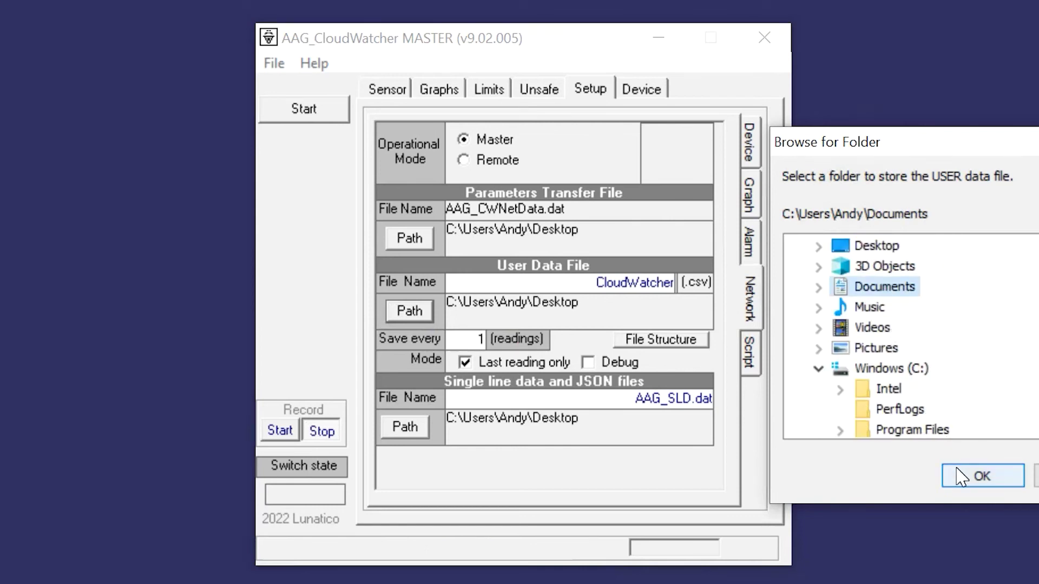
click(983, 476)
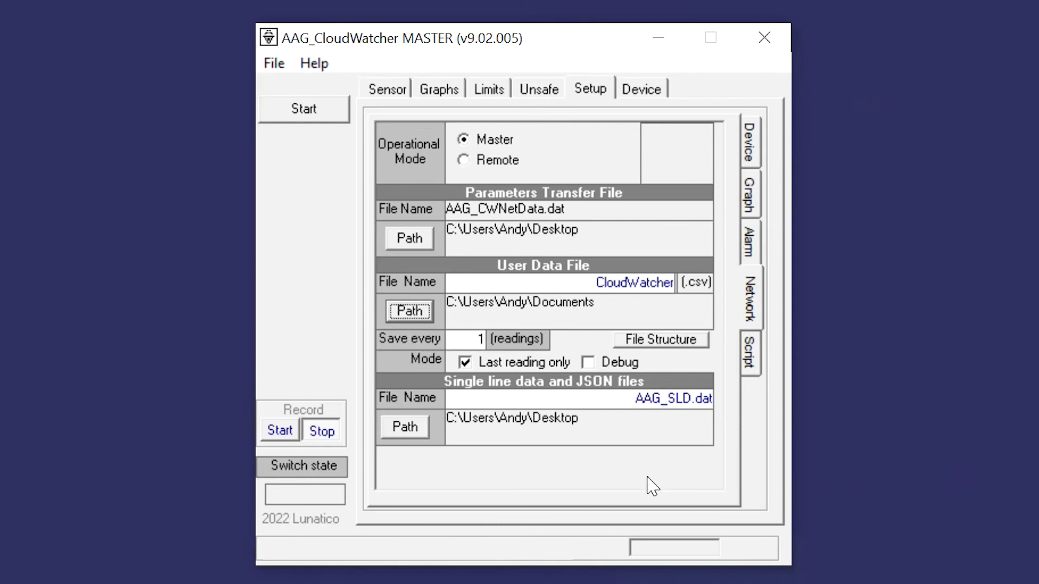
Review the CloudWatcher data filename and the save-every reading count
double_click(646, 283)
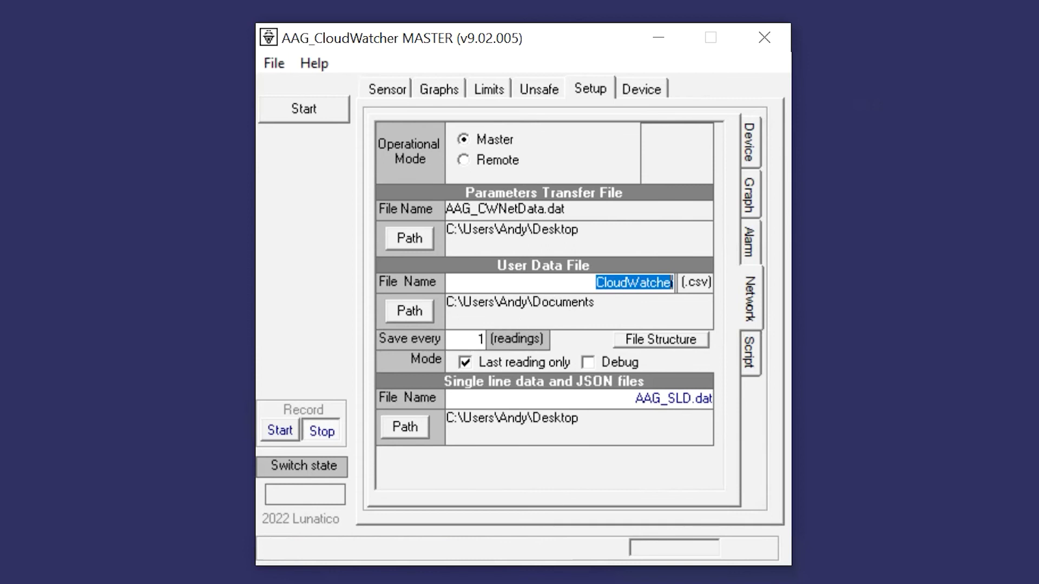
double_click(479, 340)
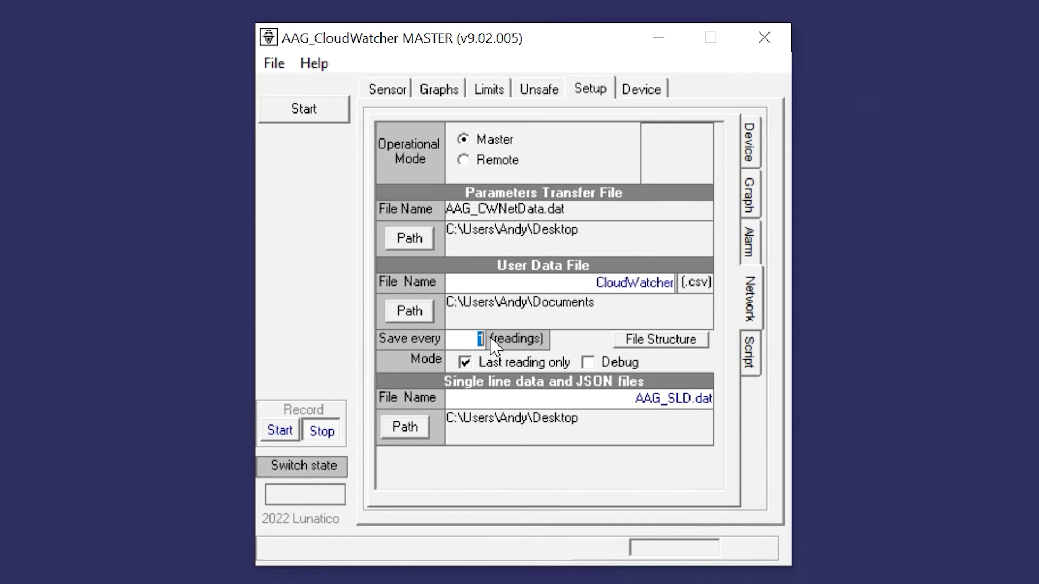
click(660, 340)
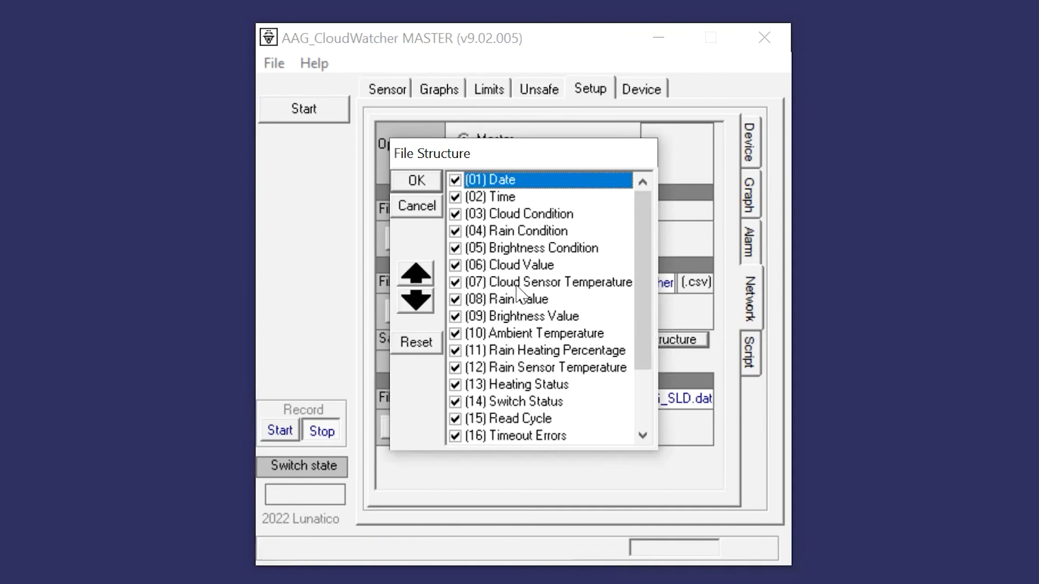
click(478, 284)
click(455, 283)
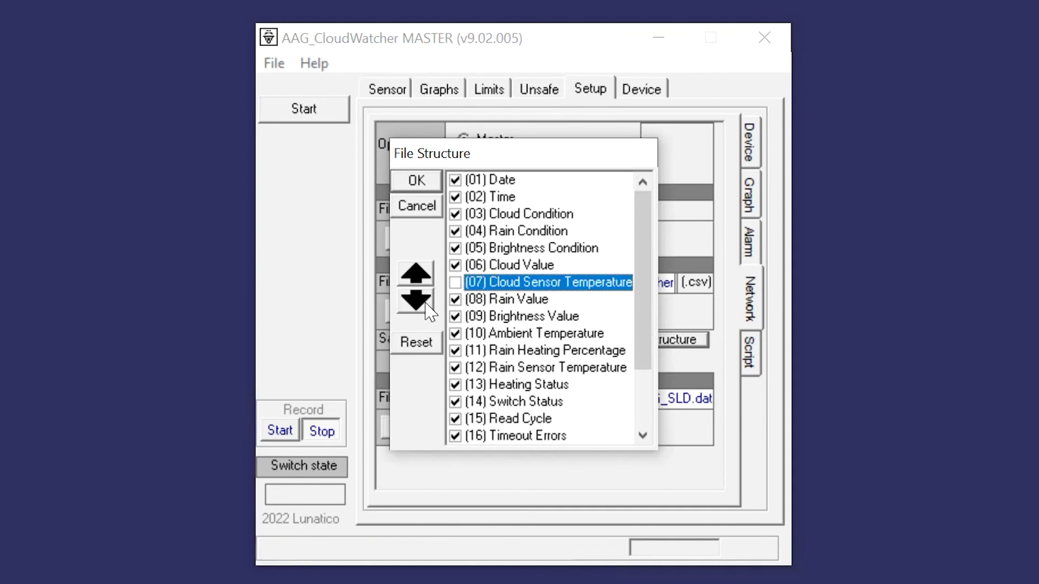
click(415, 276)
click(416, 302)
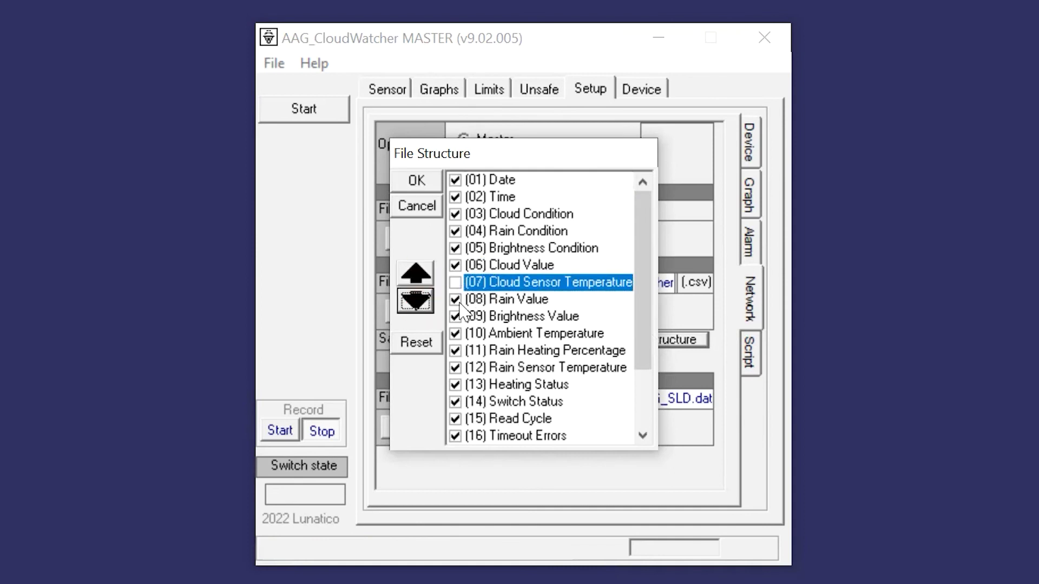
click(456, 283)
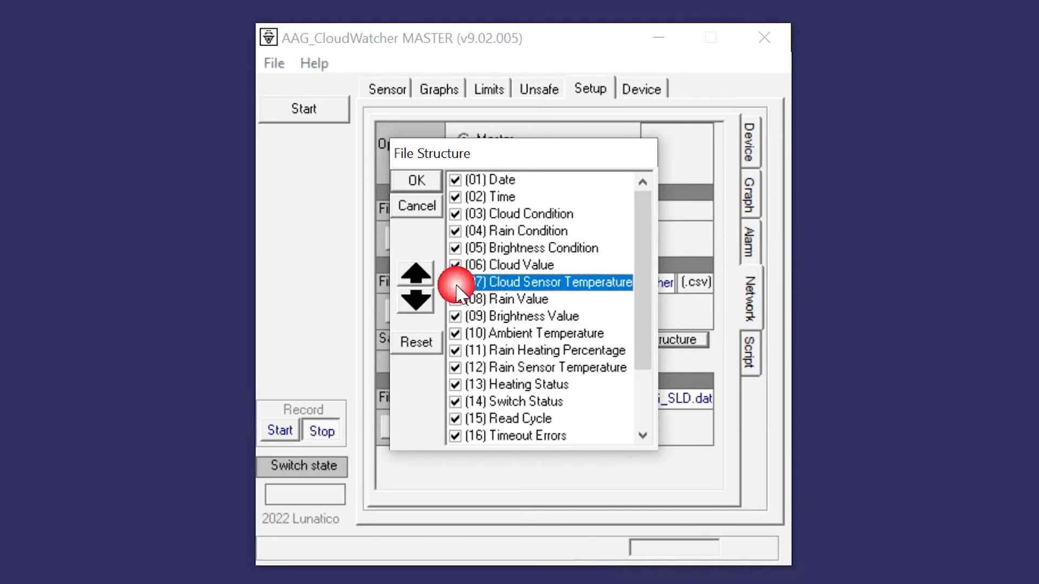
click(417, 181)
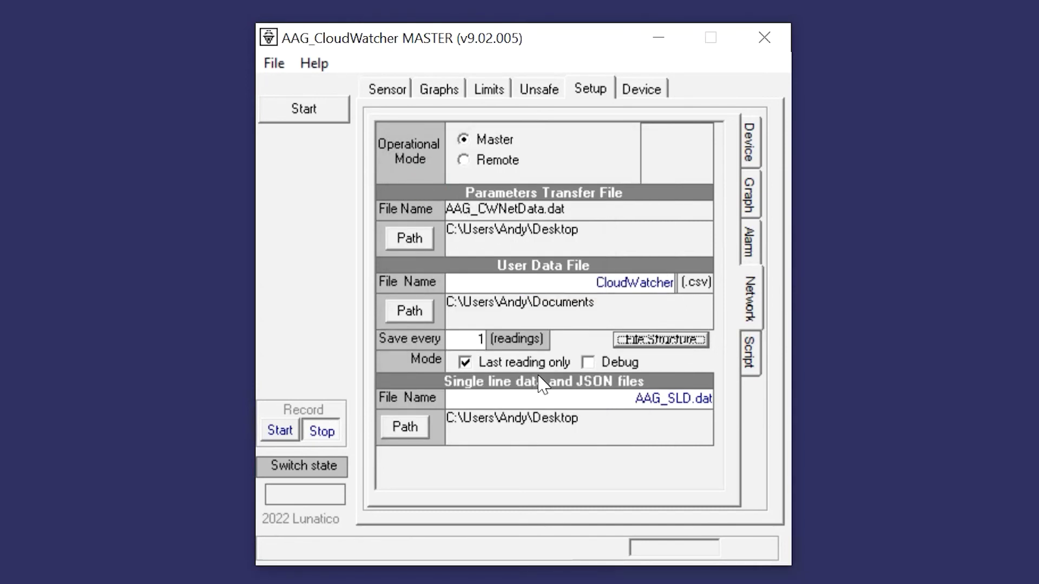
click(588, 362)
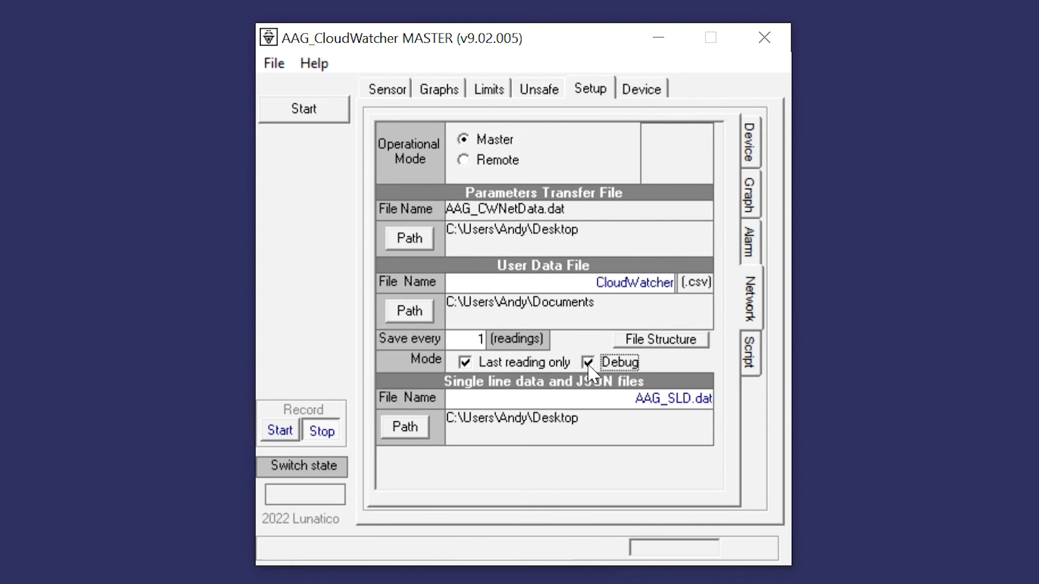
click(465, 362)
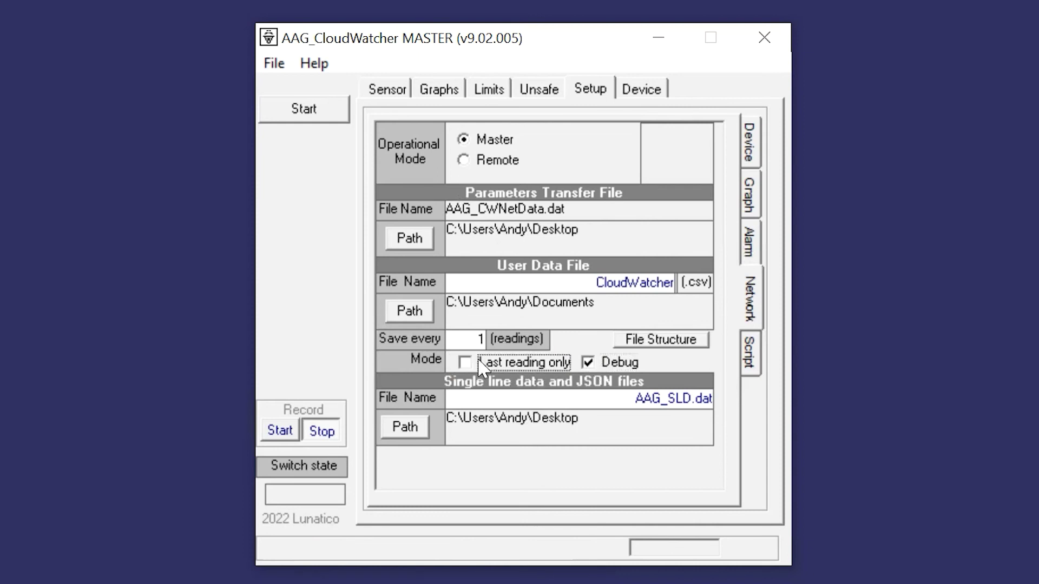
click(465, 362)
click(589, 362)
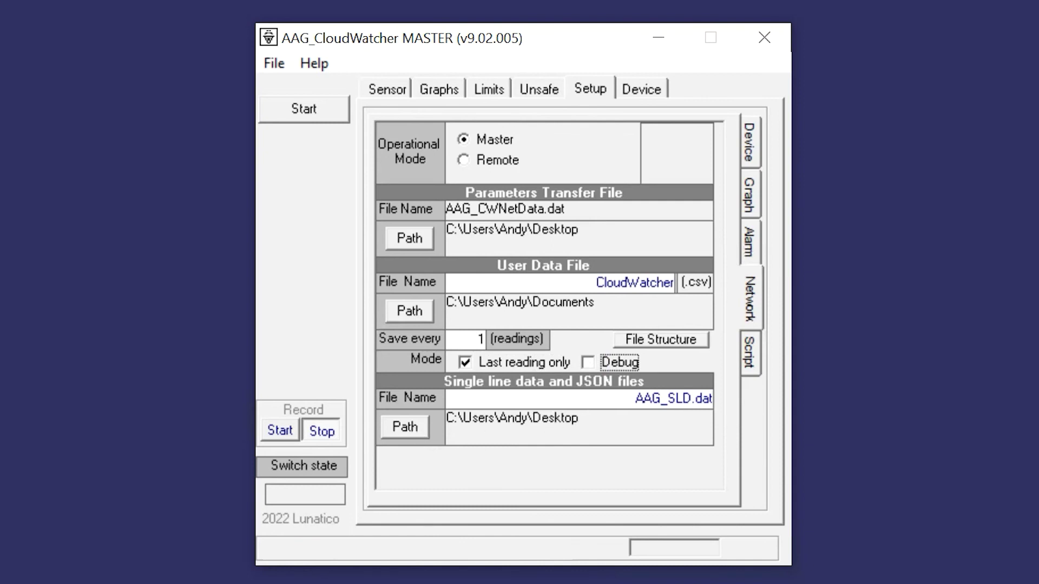
double_click(657, 399)
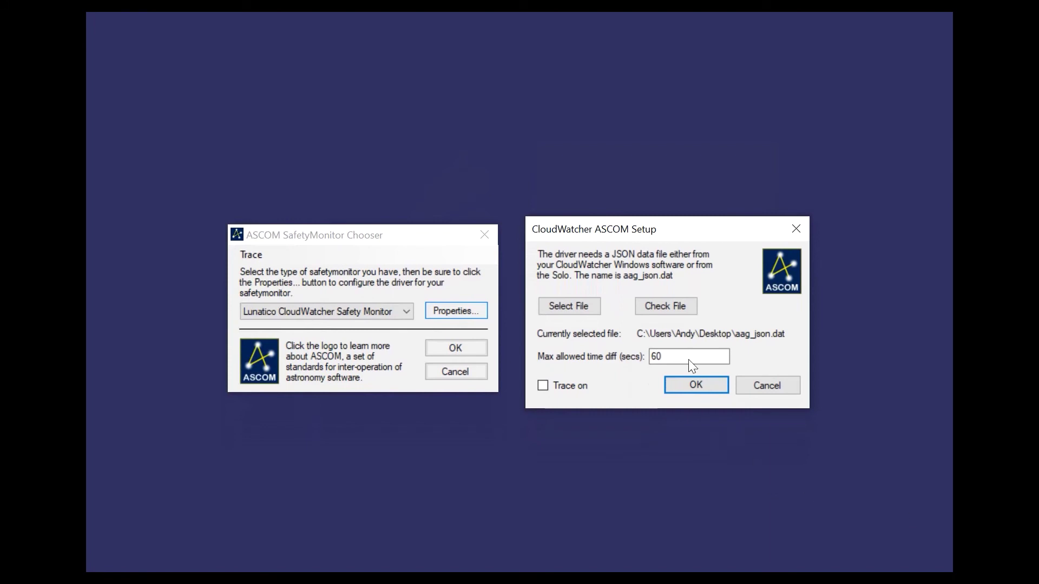
Validate the selected aag_json.dat file with Check File in CloudWatcher ASCOM Setup
click(669, 310)
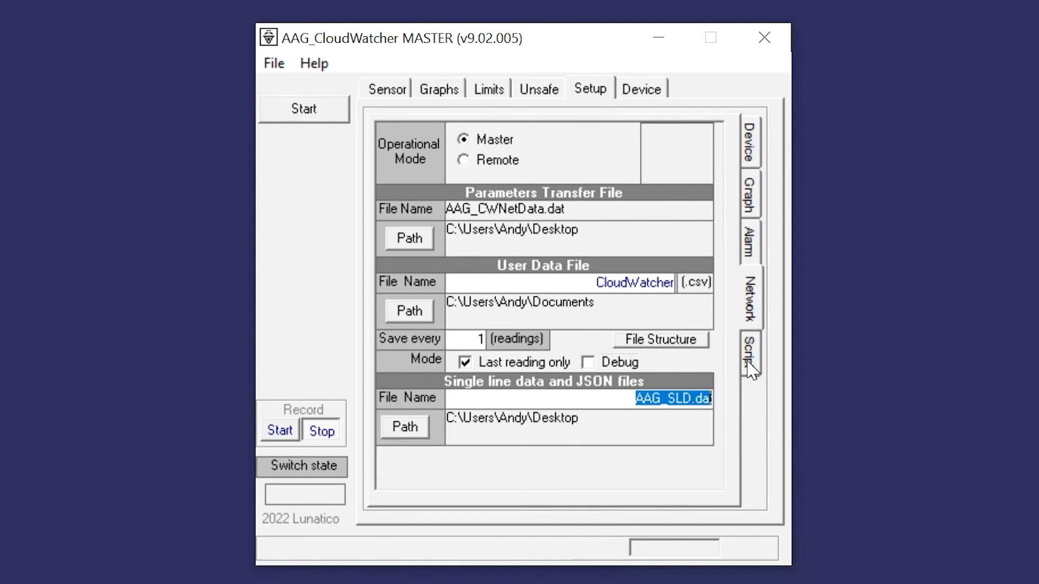
Show the Script subtab with the UNSAFE and SAFE script file settings
click(751, 357)
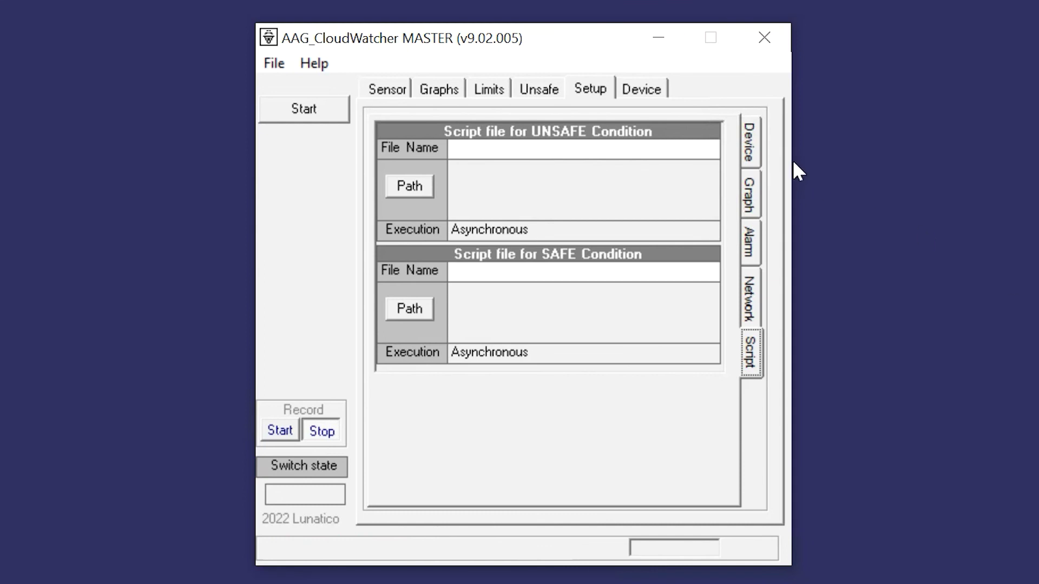
Show the Device status page: serial 1755, firmware 5.86, readings and error counts
click(642, 90)
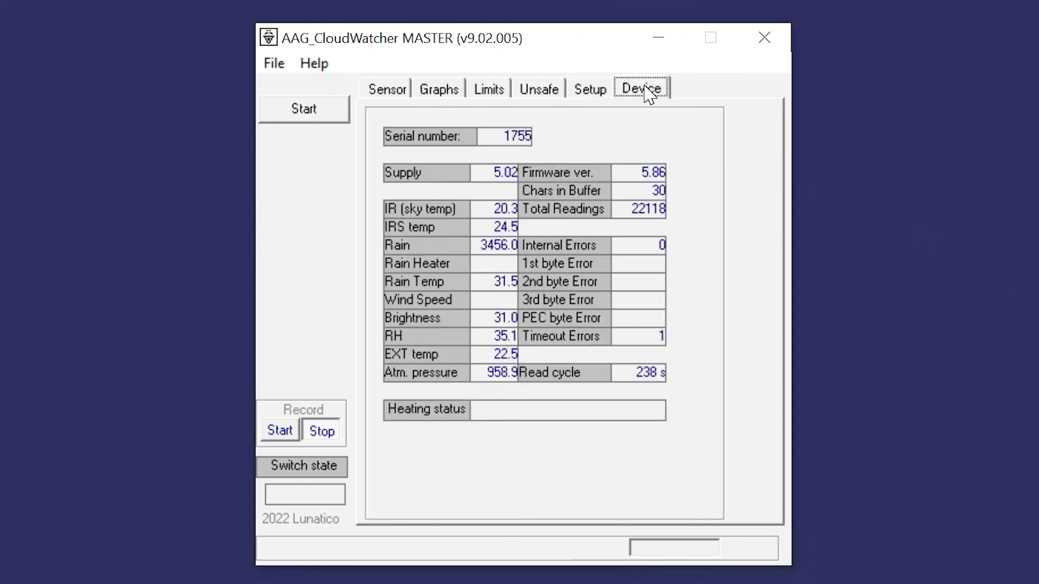